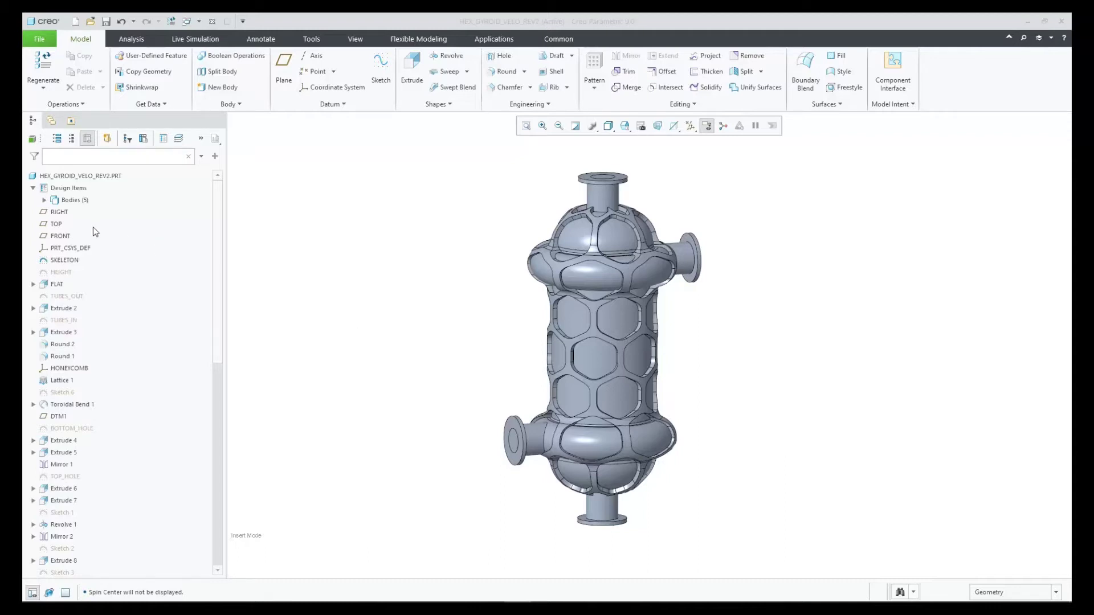
Expand Bodies and activate section XSEC0003 to preview the gyroid core cutaway.
click(44, 200)
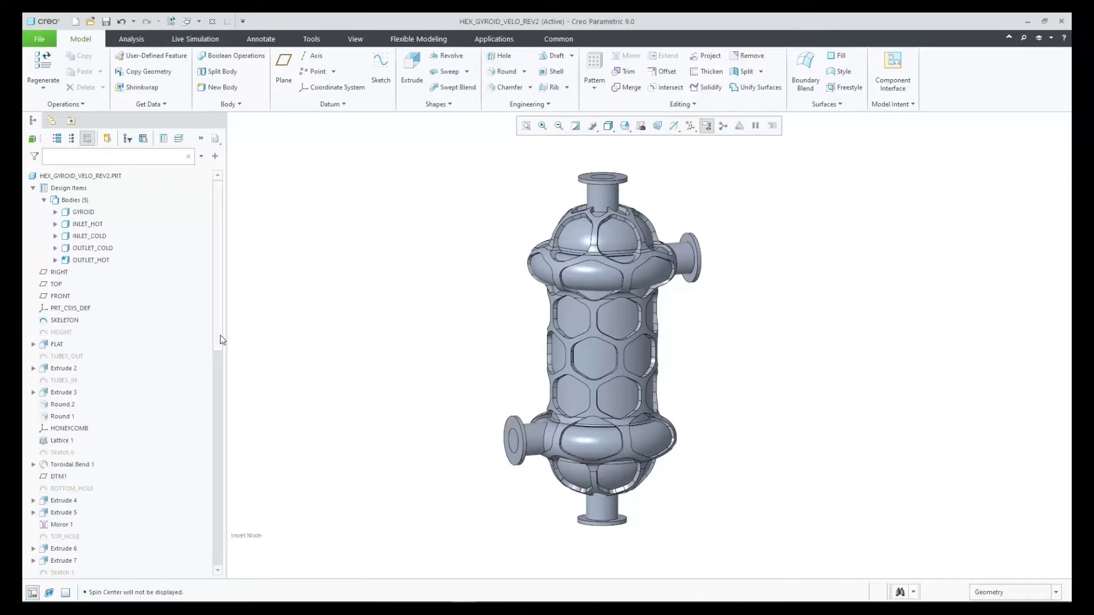
drag(222, 339, 97, 547)
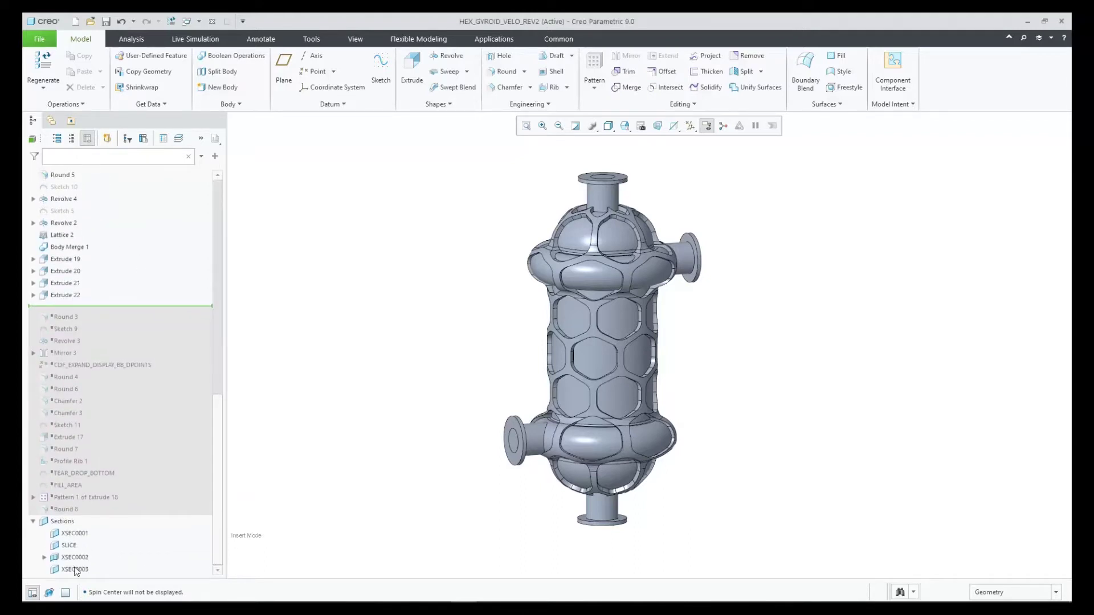
click(75, 569)
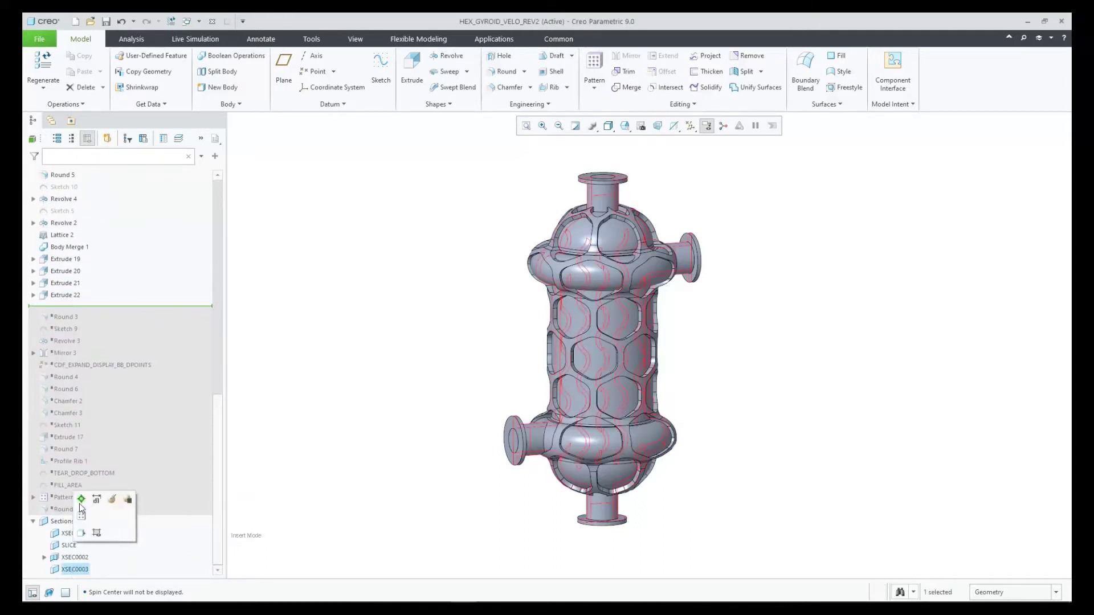
click(81, 500)
Deactivate XSEC0003 to restore the full model and go to the Applications tab.
click(504, 344)
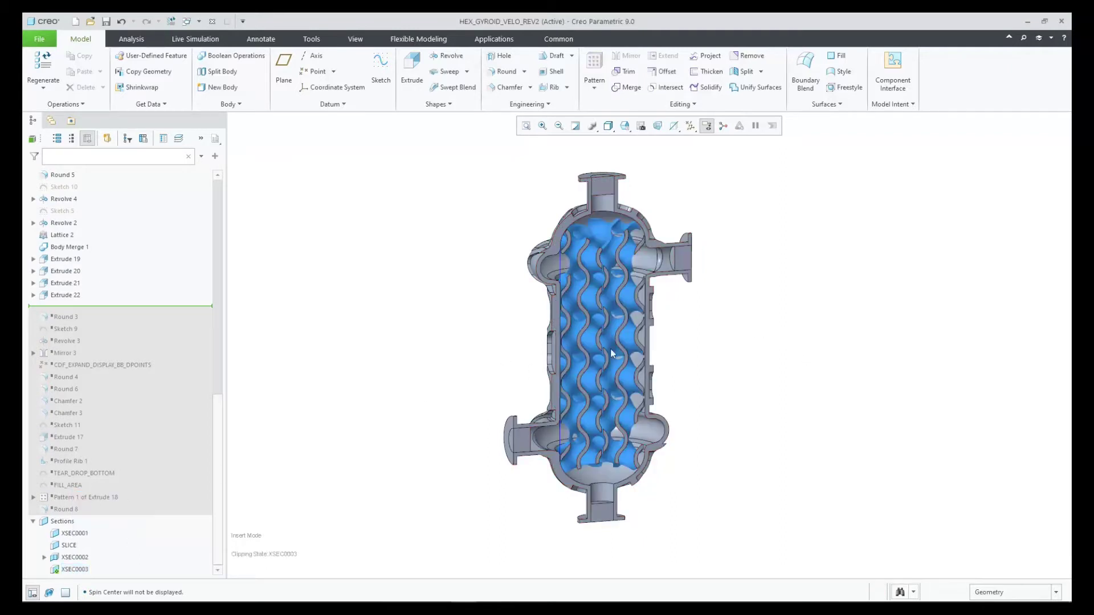
click(72, 570)
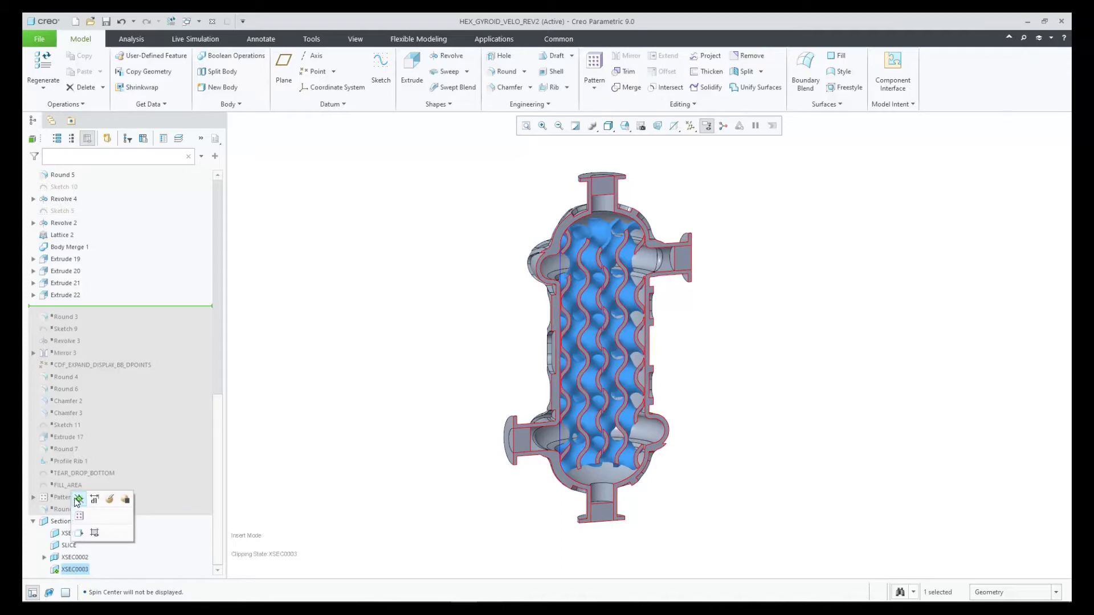
click(77, 500)
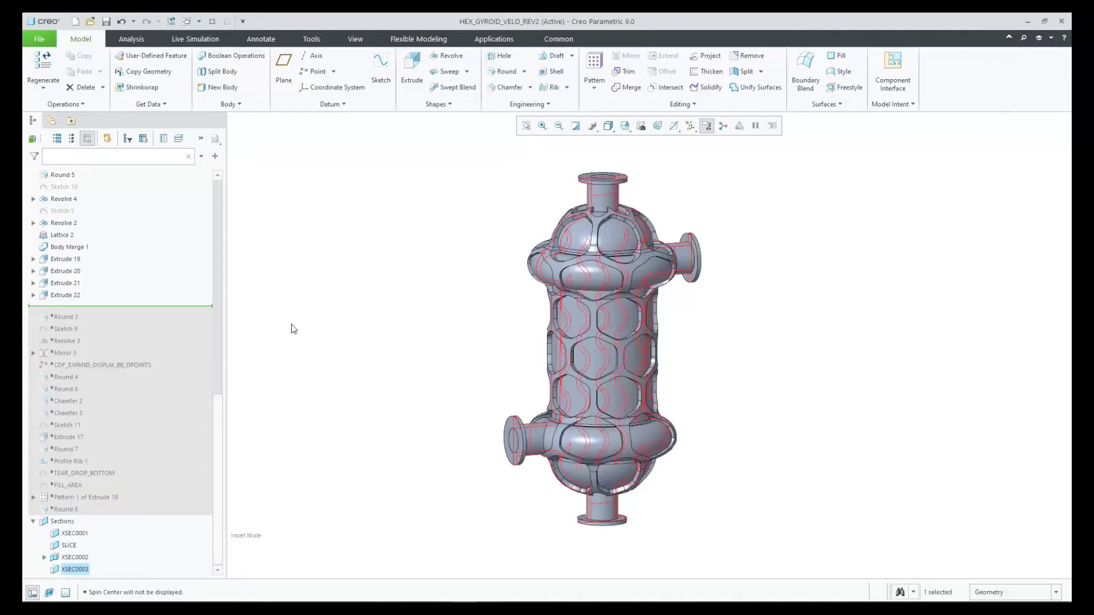
click(467, 41)
Launch Flow Analysis, accept the new Project 1, and begin adding fluid domains.
click(236, 63)
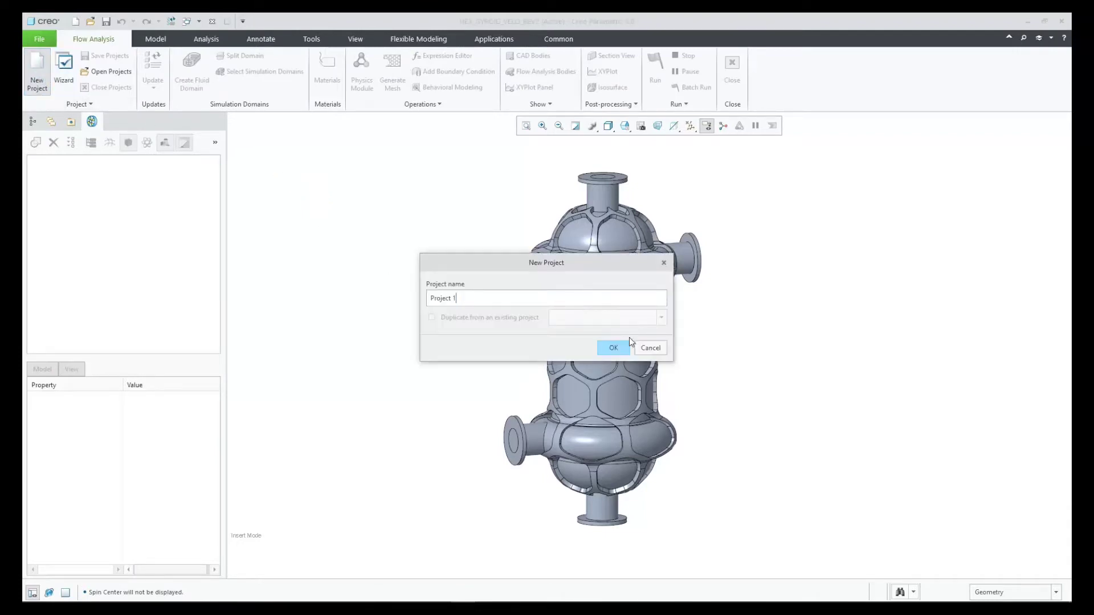
click(614, 347)
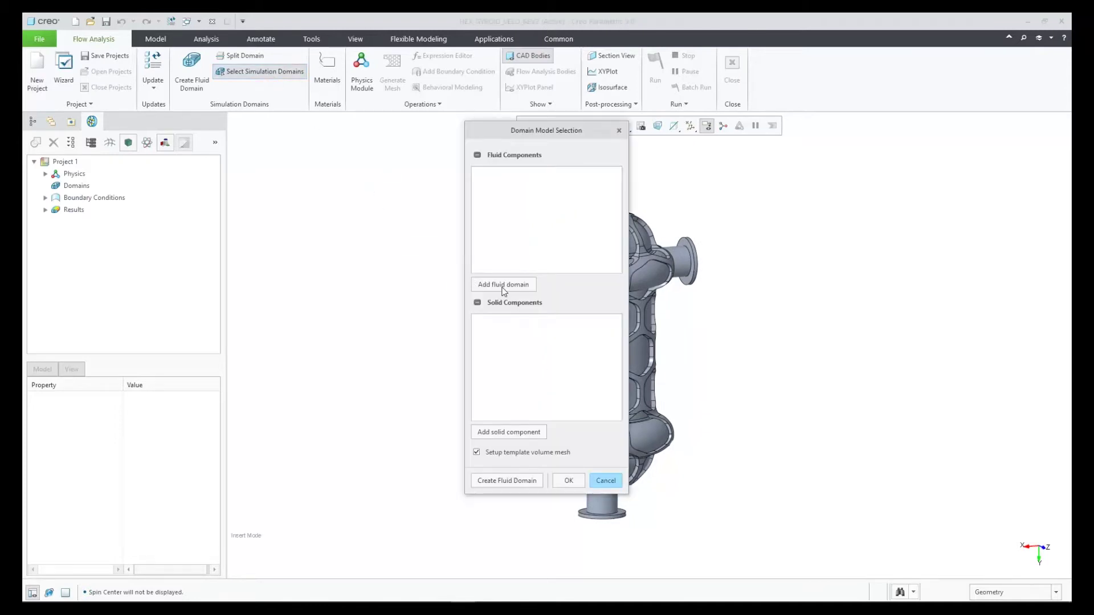
click(504, 285)
Pick the four INLET/OUTLET bodies as fluid domains and GYROID as the solid component.
click(32, 121)
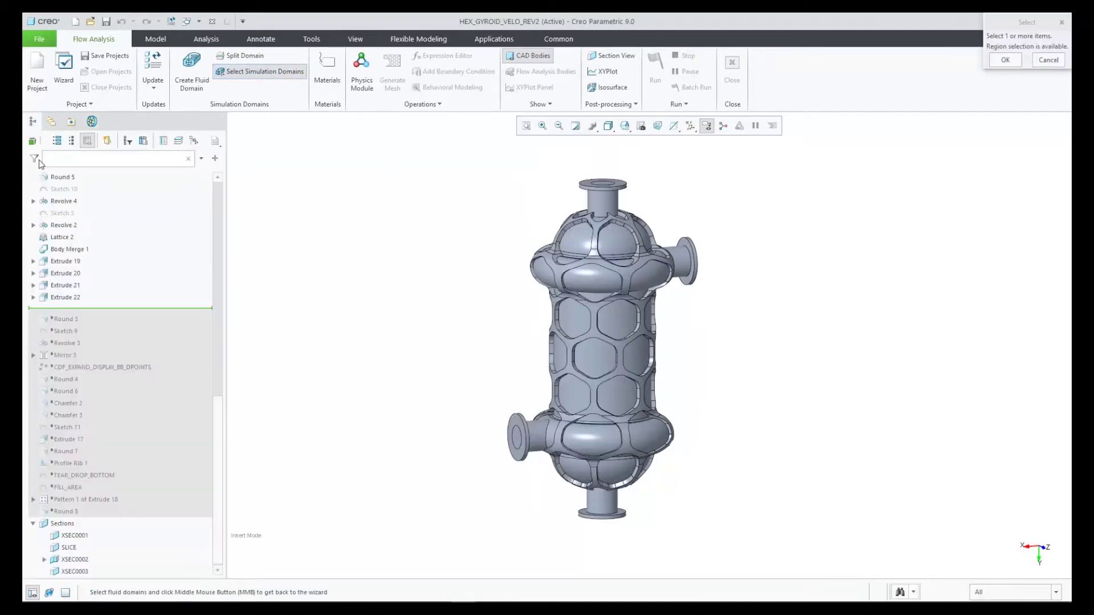
scroll(210, 194, up, 10)
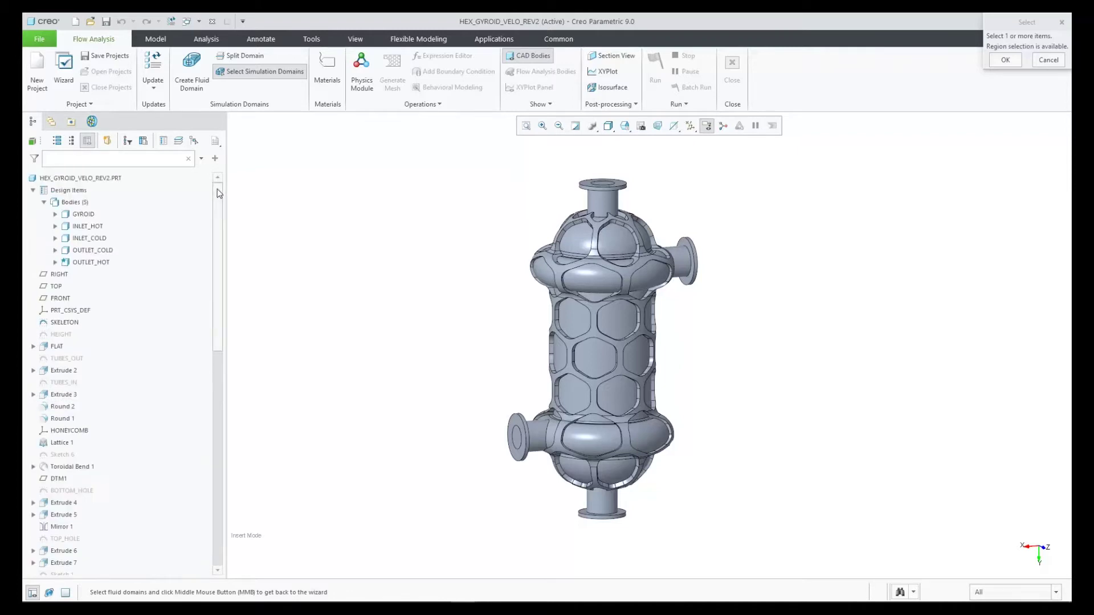
click(83, 227)
shift+click(92, 262)
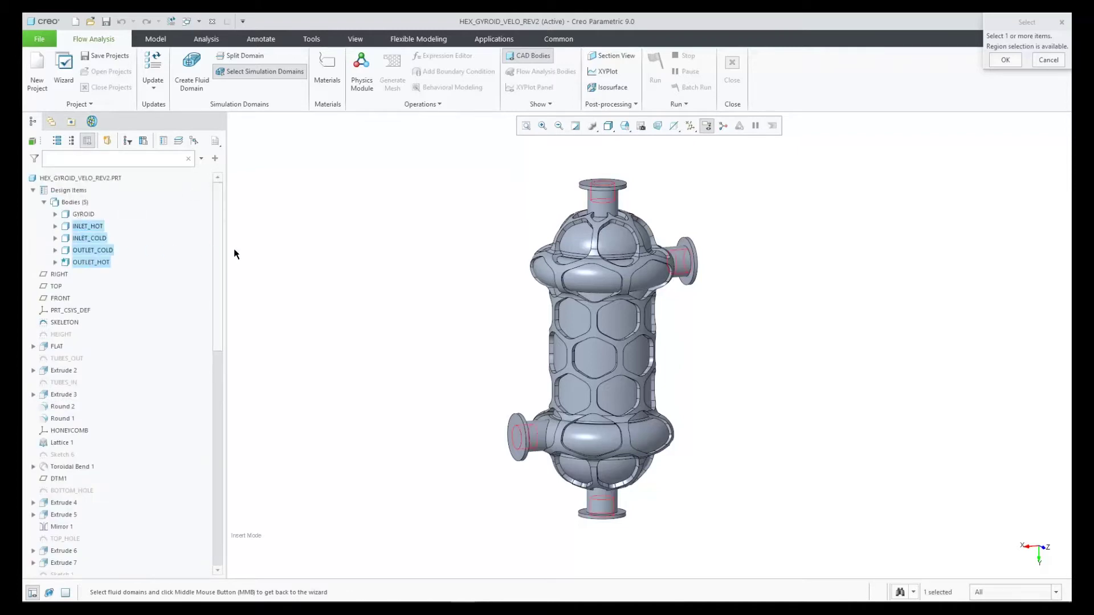
middle_click(247, 245)
click(509, 432)
middle_click(381, 240)
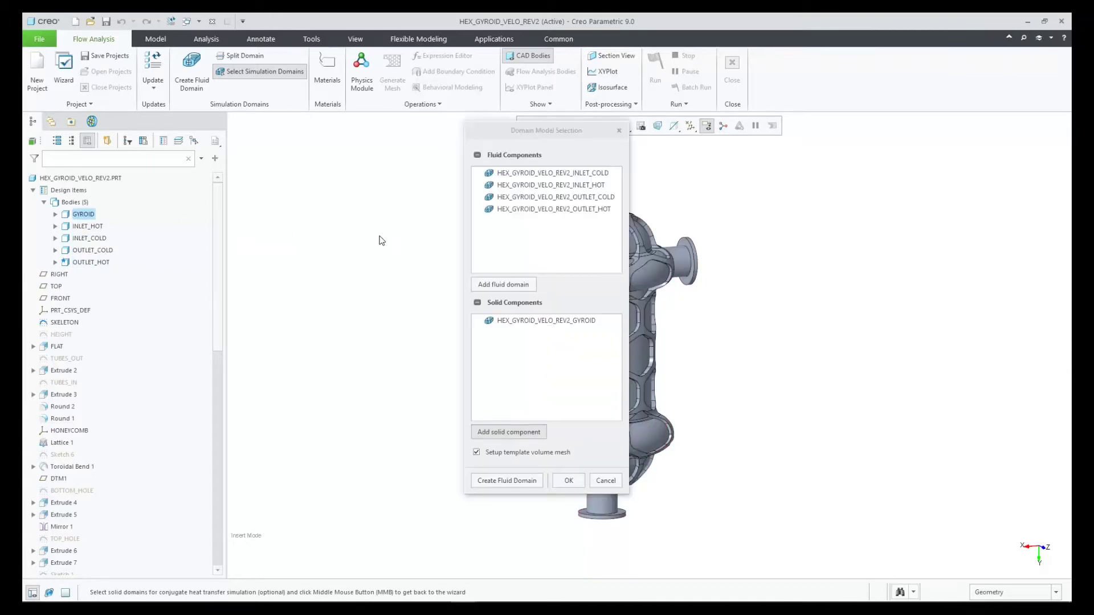
Confirm the domains and add the Turbulence, Heat and Streamline physics modules.
click(568, 481)
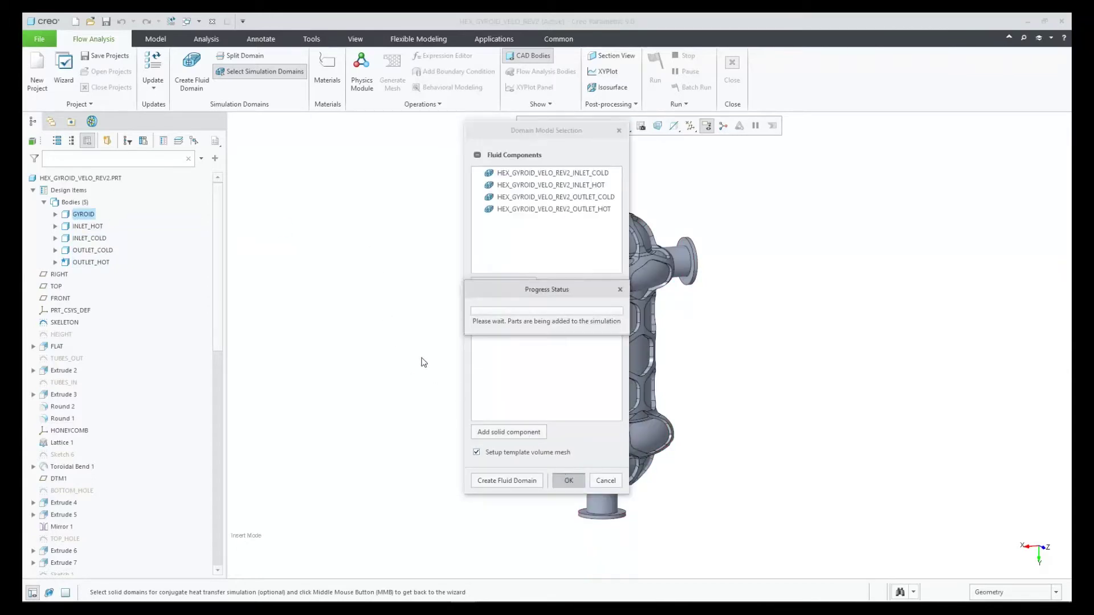
click(361, 72)
double_click(418, 243)
double_click(399, 268)
double_click(406, 303)
click(707, 427)
Generate the mesh with Include Hybrid Bodies set to Yes.
click(392, 69)
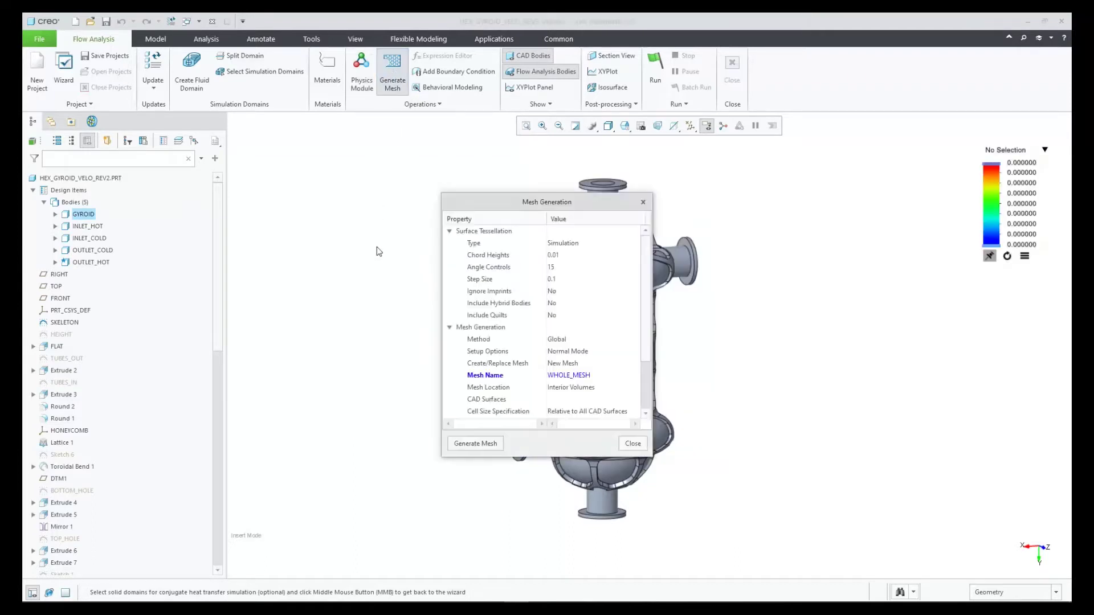
drag(560, 208, 407, 192)
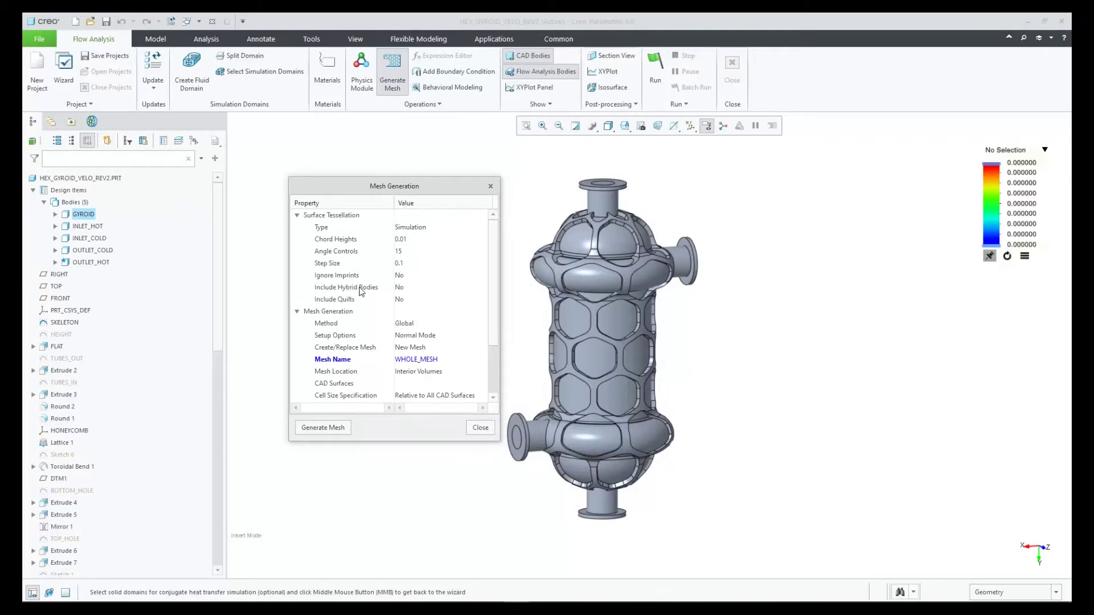
click(398, 287)
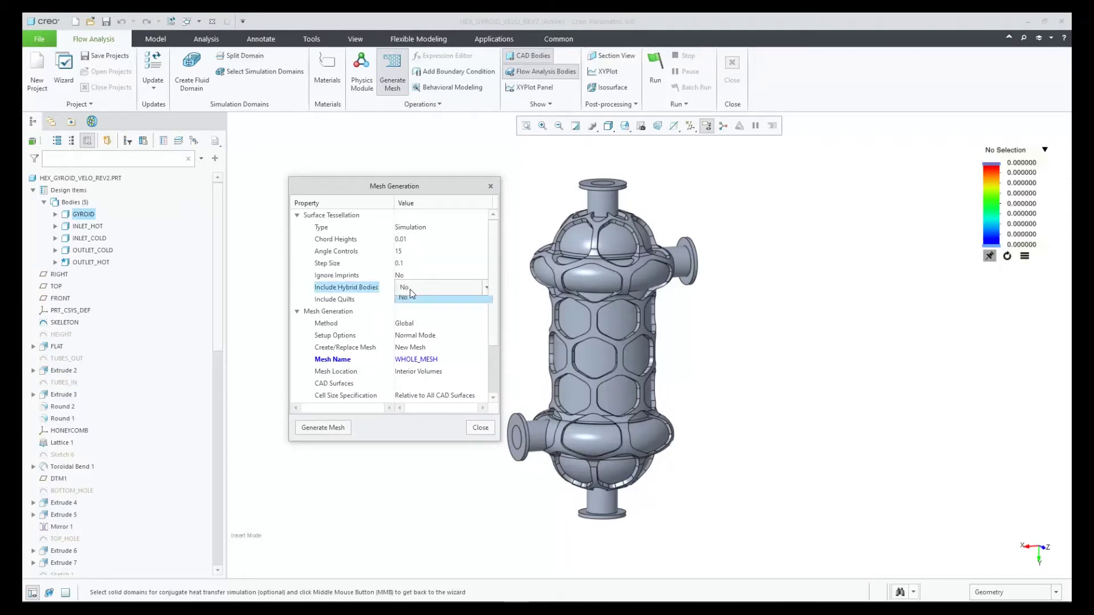
click(412, 305)
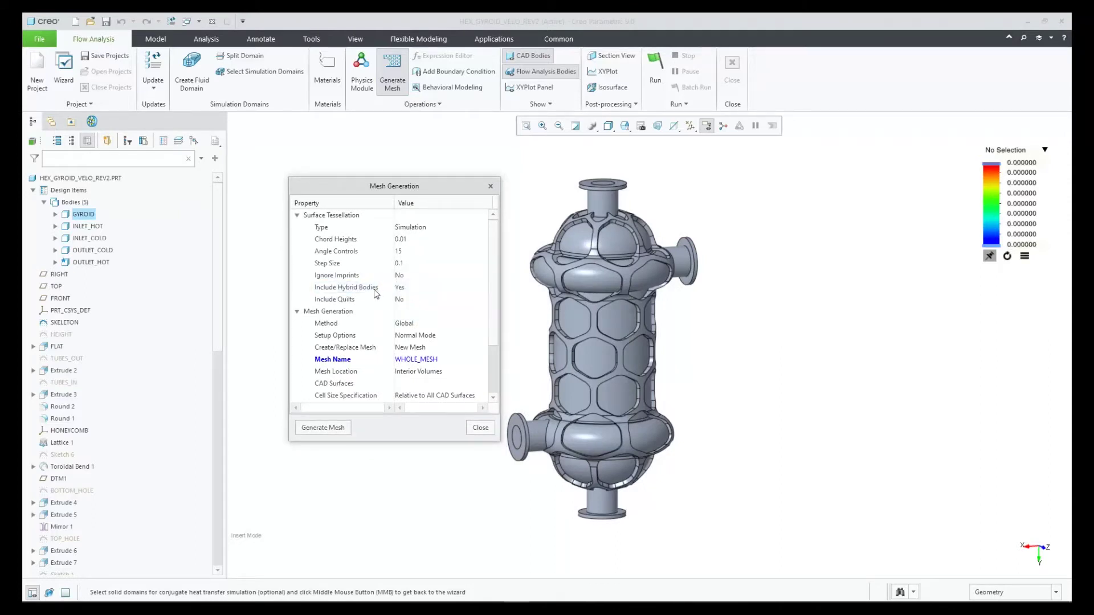
click(343, 431)
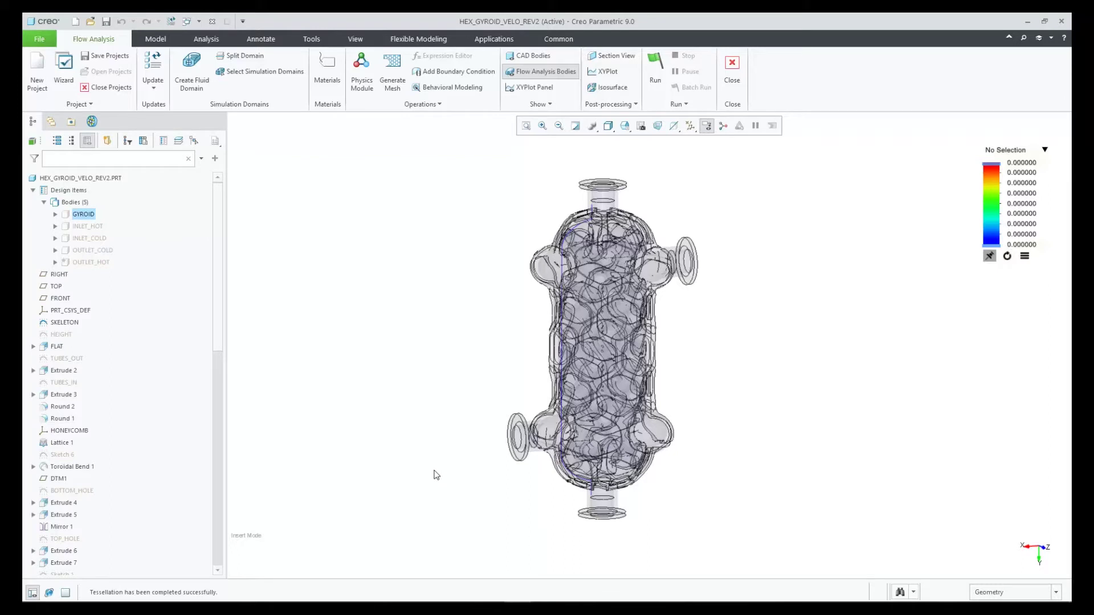
In Material Selection, move GYROID_1 and GYROID_2 into the solid domains.
click(337, 79)
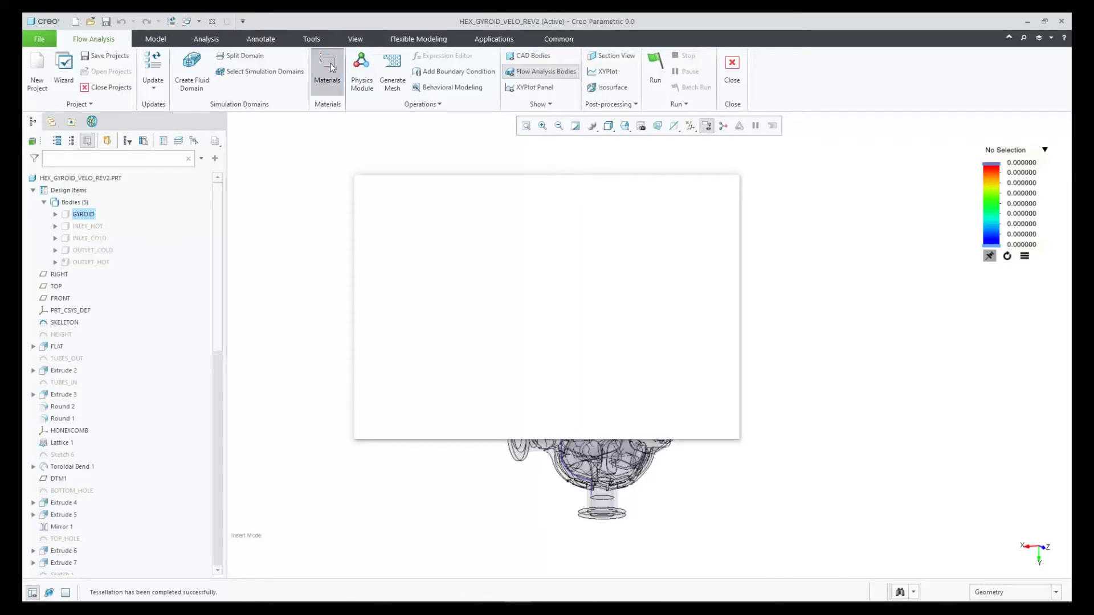
click(484, 295)
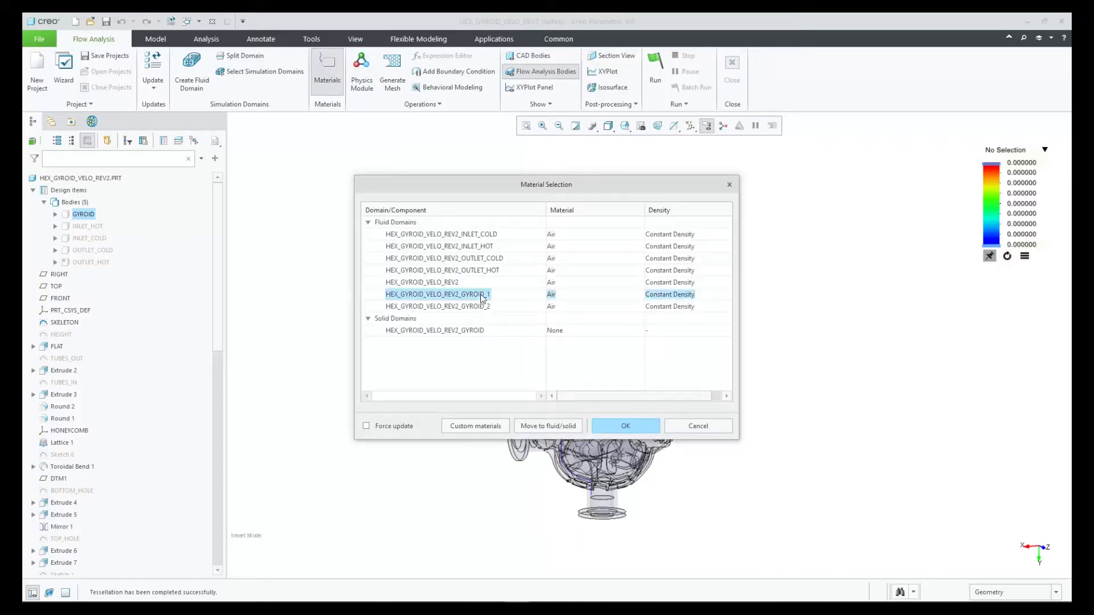
shift+click(483, 307)
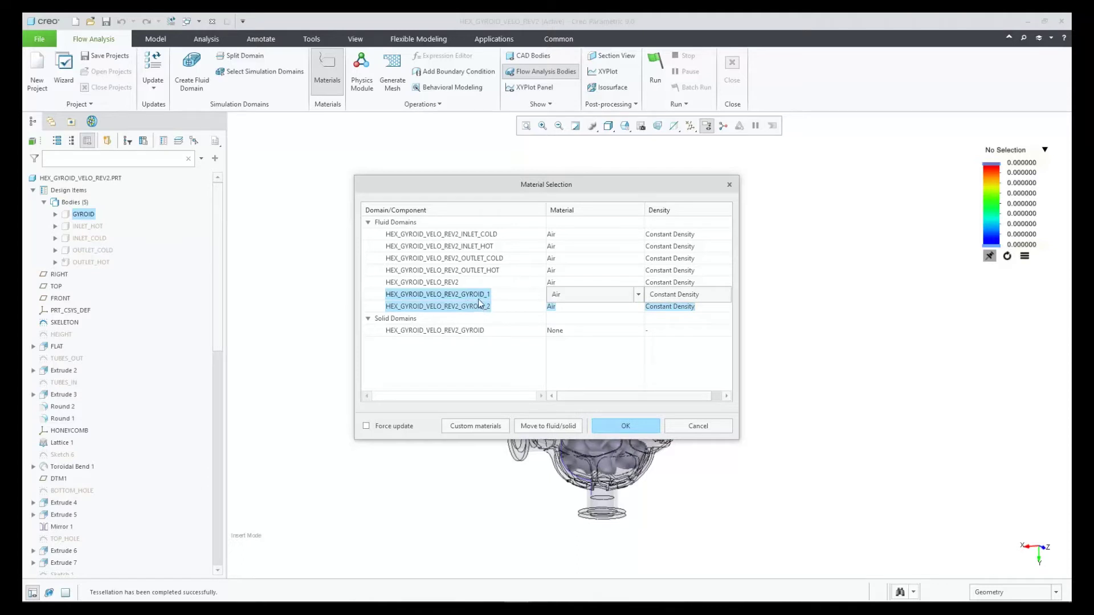
right_click(474, 303)
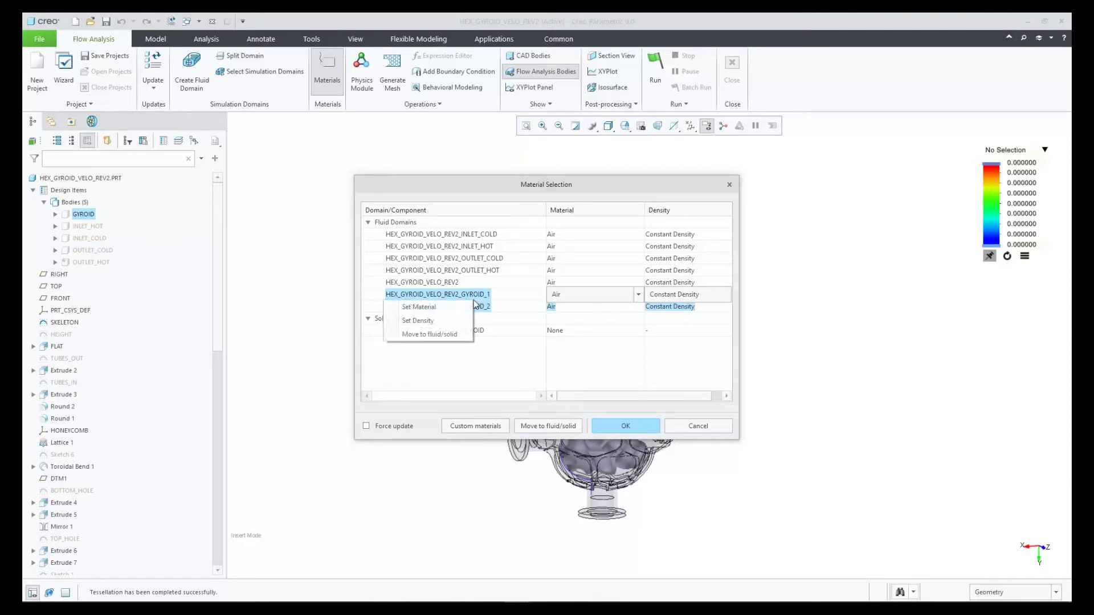
click(451, 334)
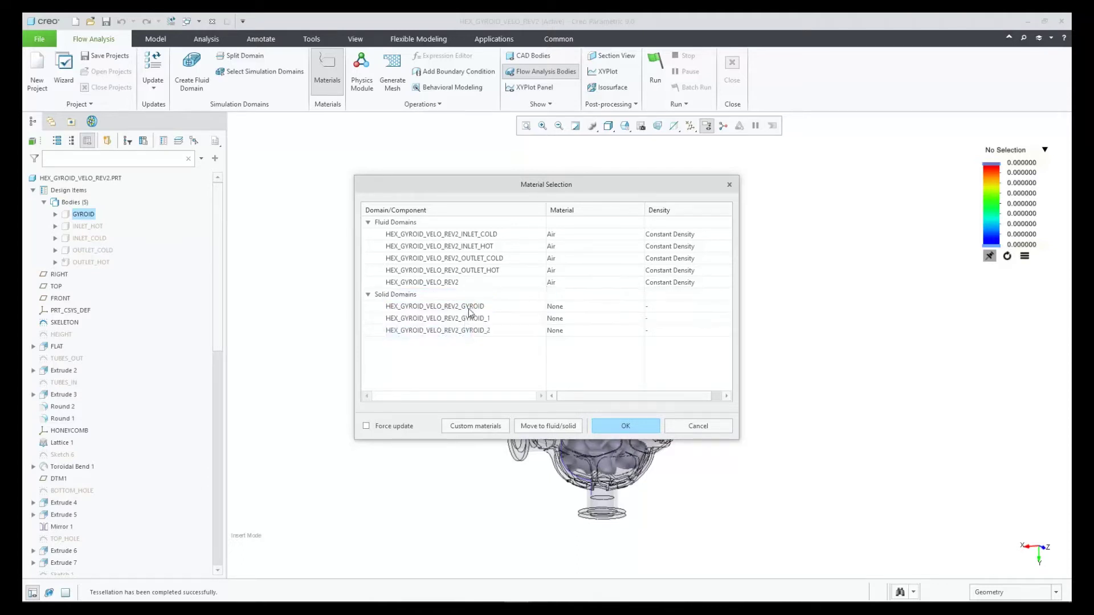
Assign AL6061 to all three solid domains with Set Multiple.
click(469, 310)
shift+click(468, 330)
right_click(468, 328)
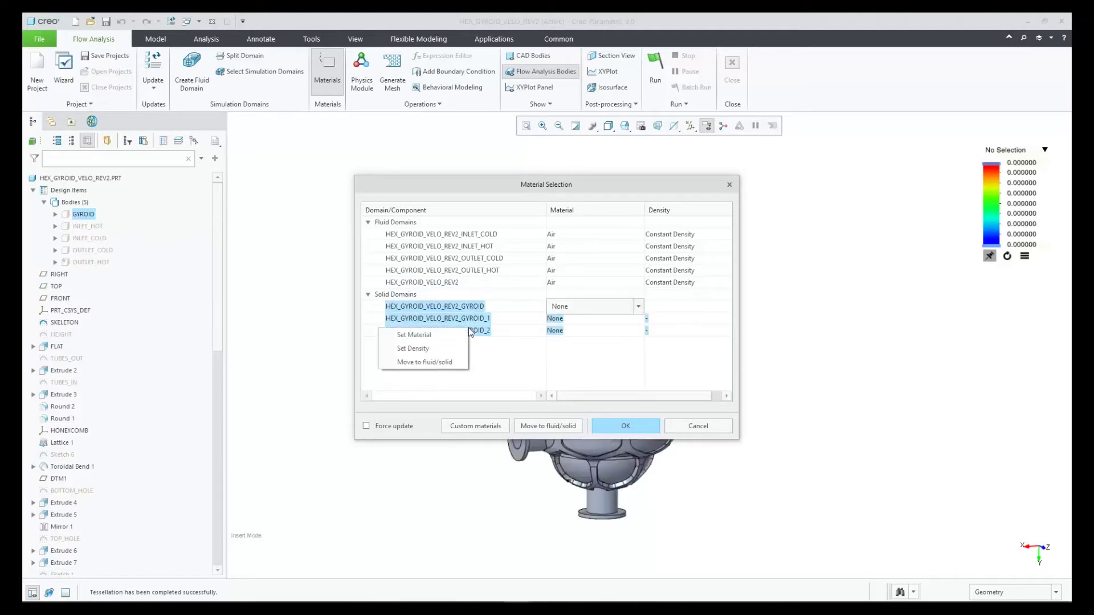
click(435, 335)
click(528, 308)
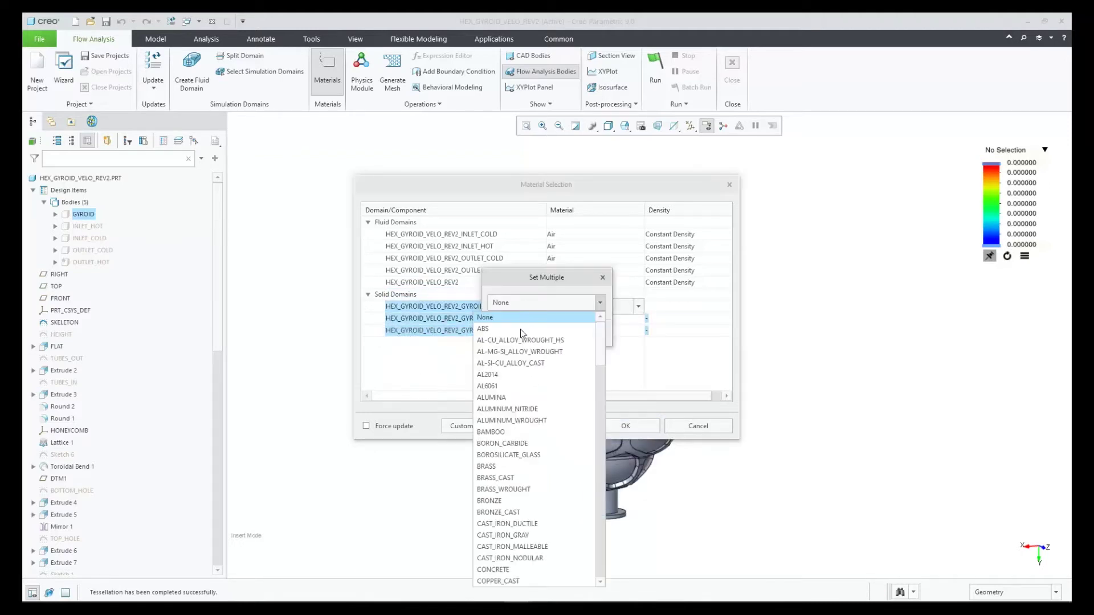
click(507, 384)
click(554, 336)
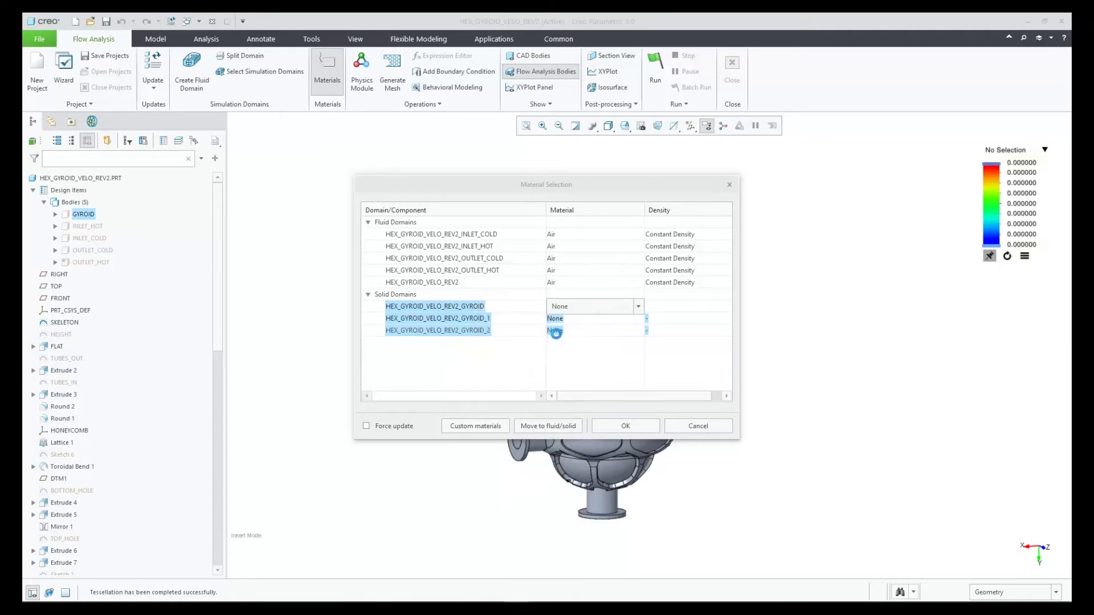
Set Ideal Gas Law density on all five fluid domains and accept the materials.
click(471, 235)
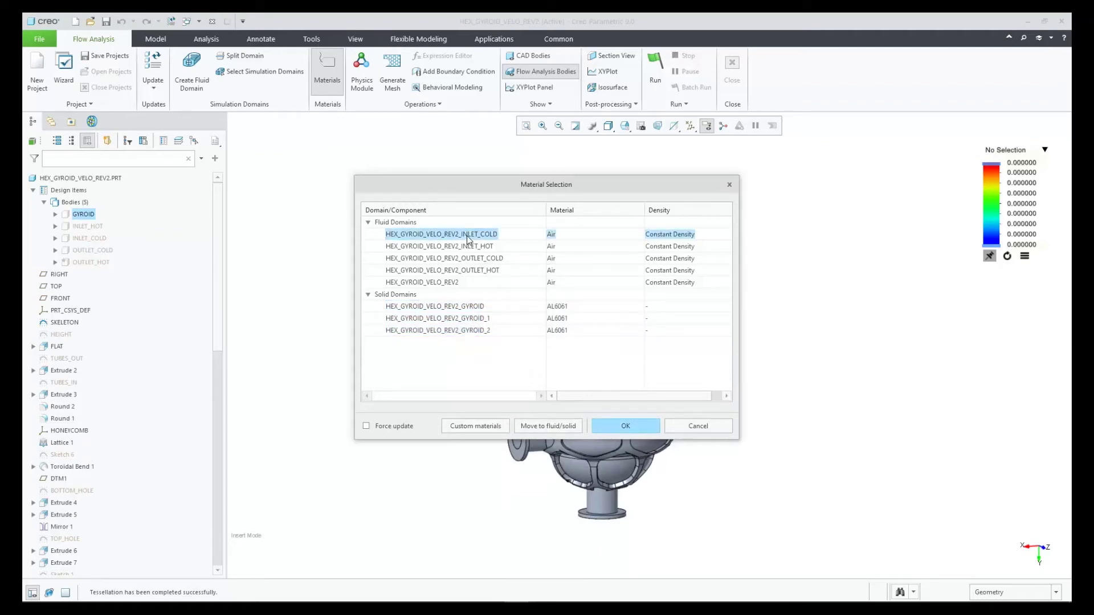
shift+click(446, 283)
right_click(365, 282)
click(415, 300)
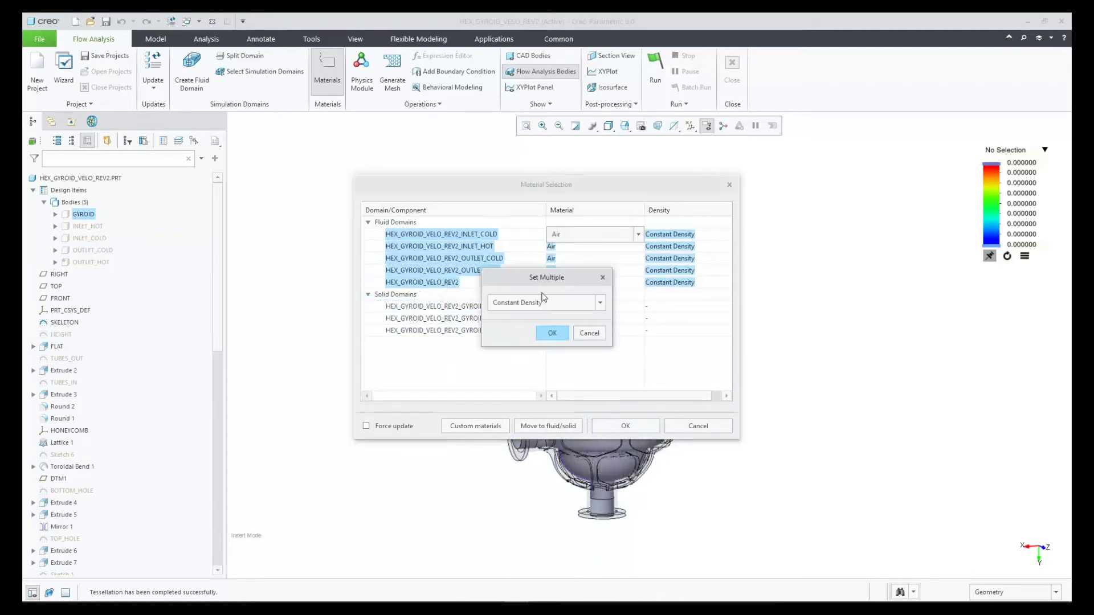
click(546, 302)
click(542, 328)
click(554, 334)
click(622, 423)
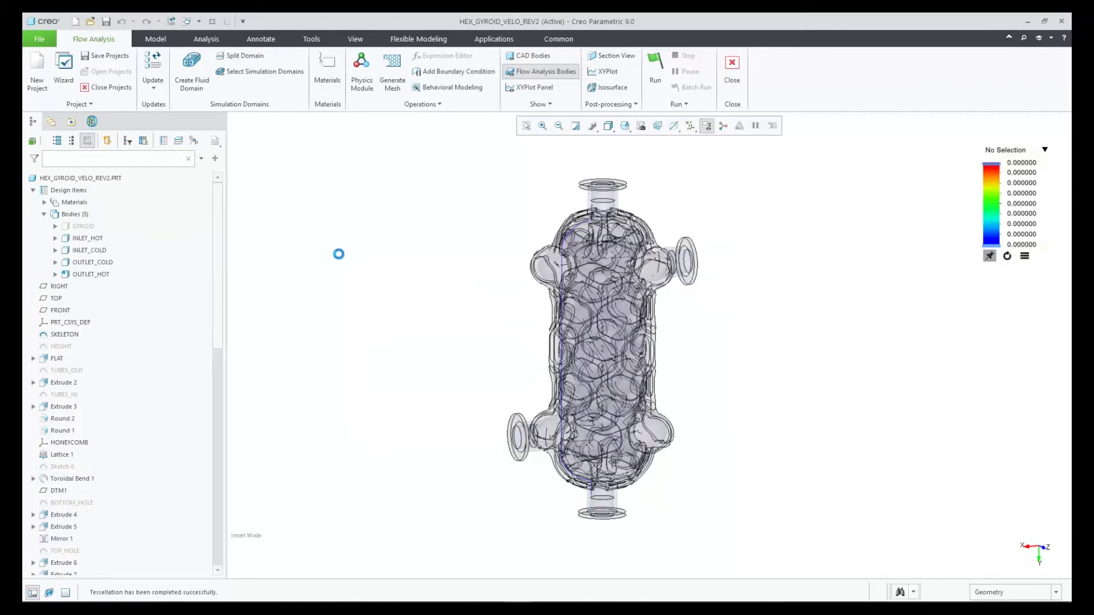
Show the Flow Analysis tree with Domains and Additional Domains expanded, inspecting GYROID_1.
click(92, 122)
click(45, 186)
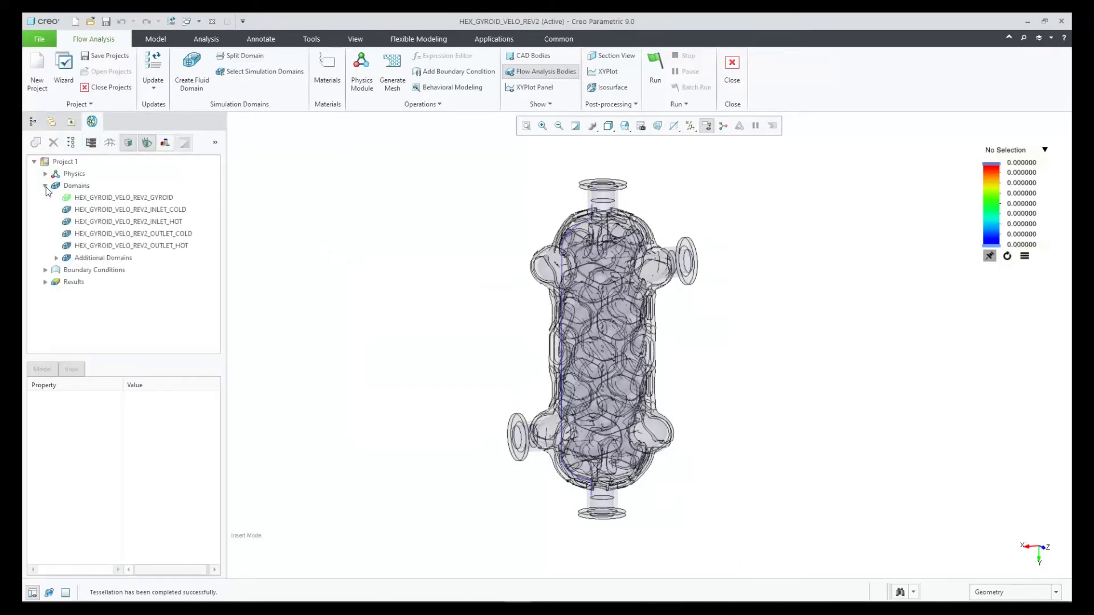
click(57, 258)
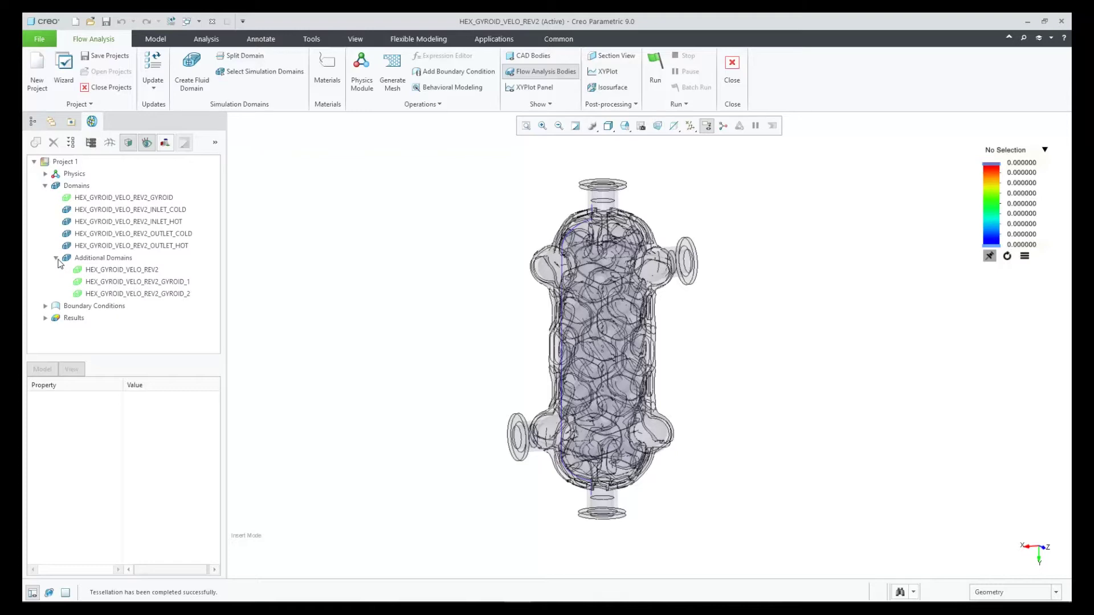
click(162, 283)
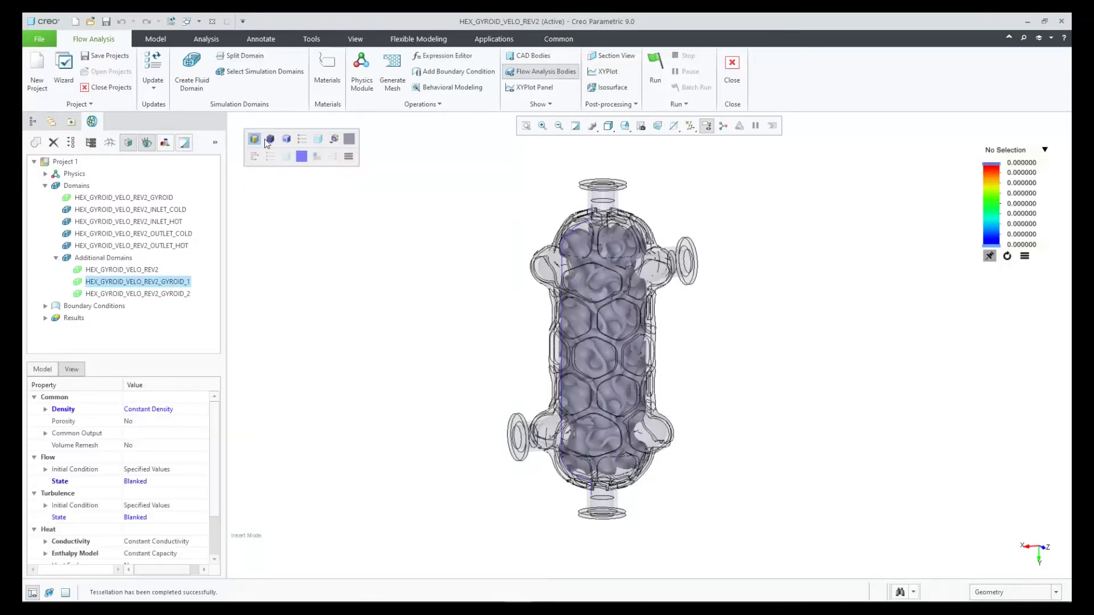
mouse_move(540, 310)
shift+middle_down()
mouse_move(689, 313)
mouse_move(784, 333)
mouse_move(772, 326)
shift+middle_up()
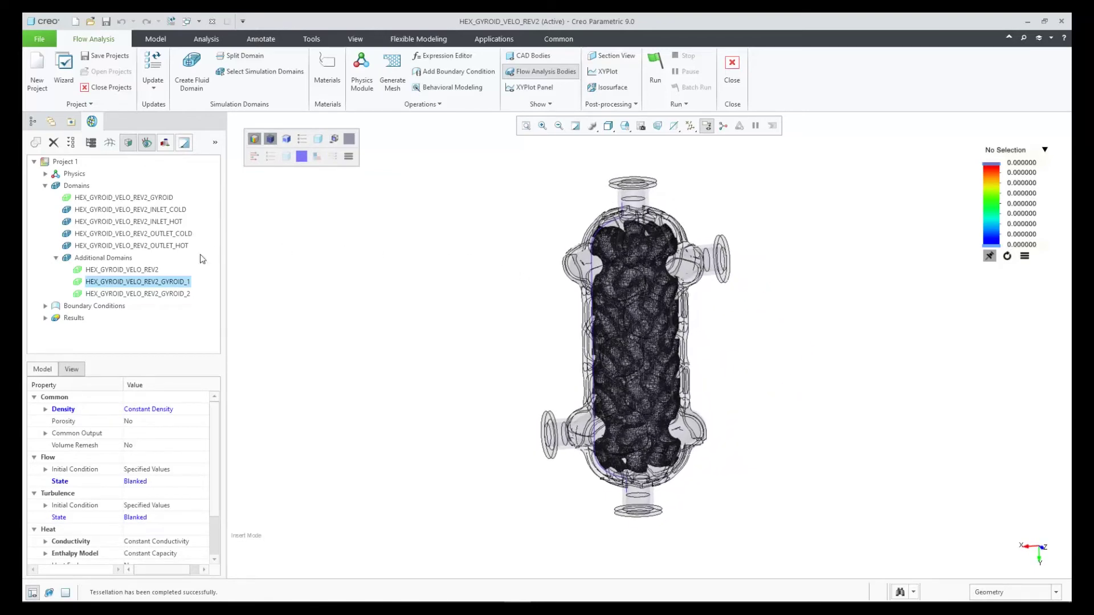
click(293, 237)
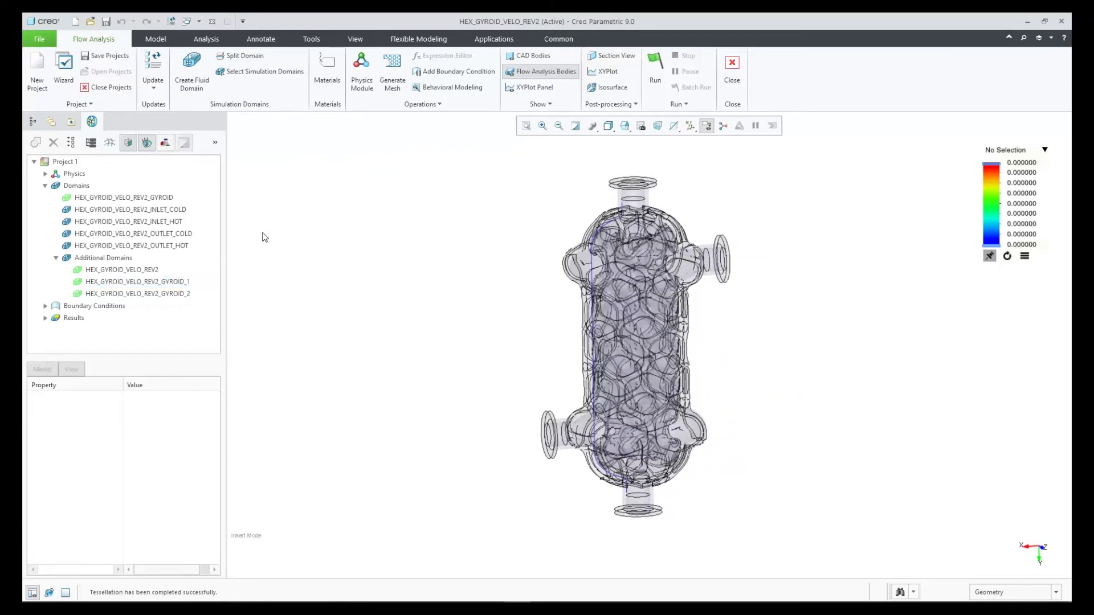
Expand the default boundaries and make INLET_COLD_1 a 0.01 Specified Volumetric Flux inflow.
click(46, 306)
click(57, 311)
click(67, 323)
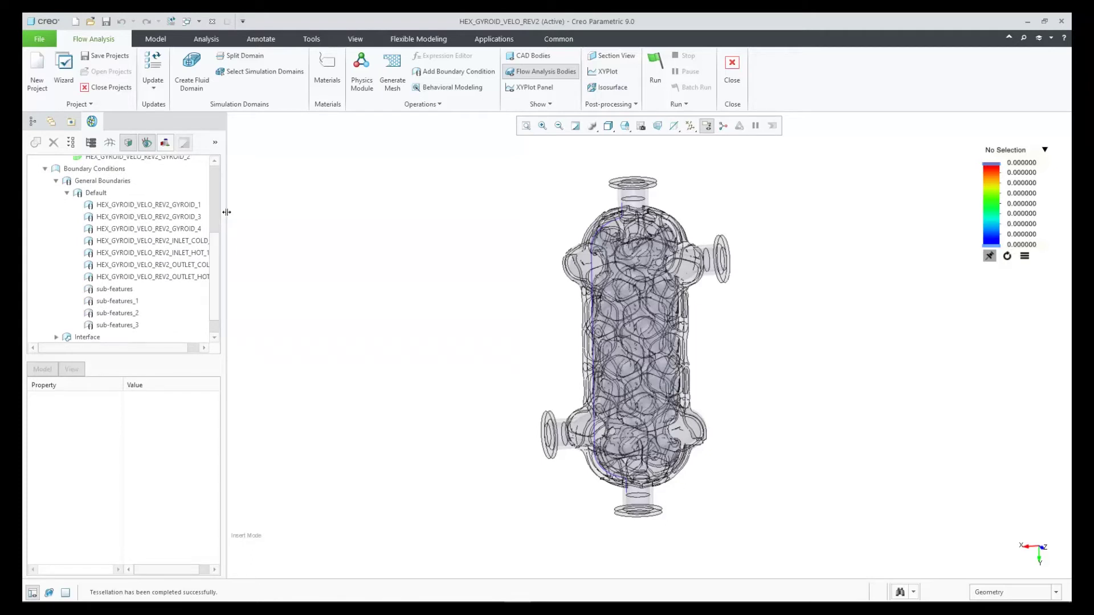
drag(226, 212, 252, 219)
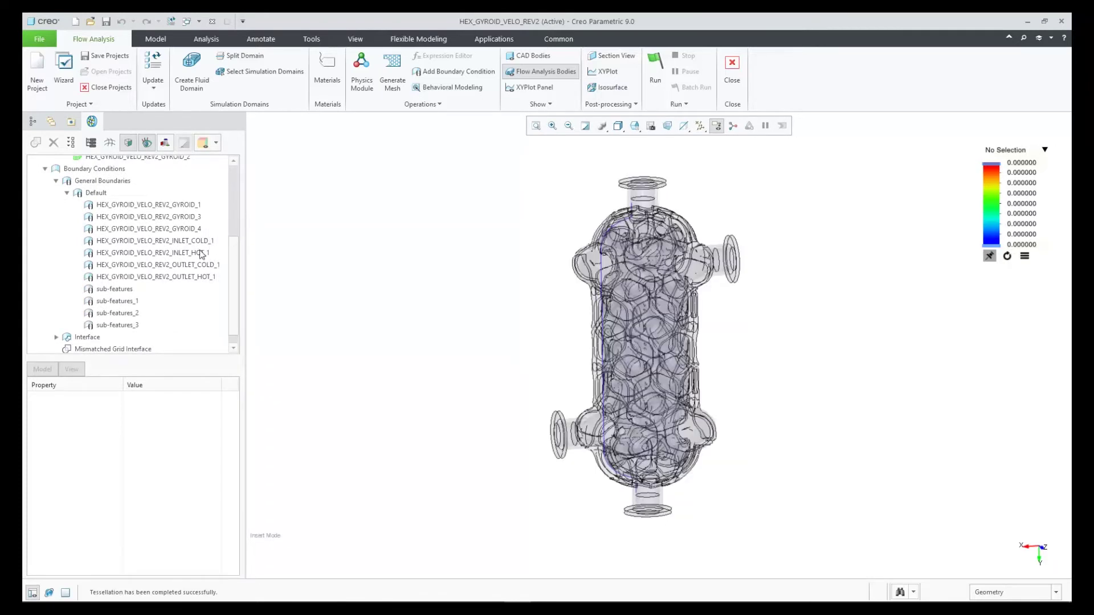
click(193, 241)
click(143, 397)
click(150, 398)
click(171, 432)
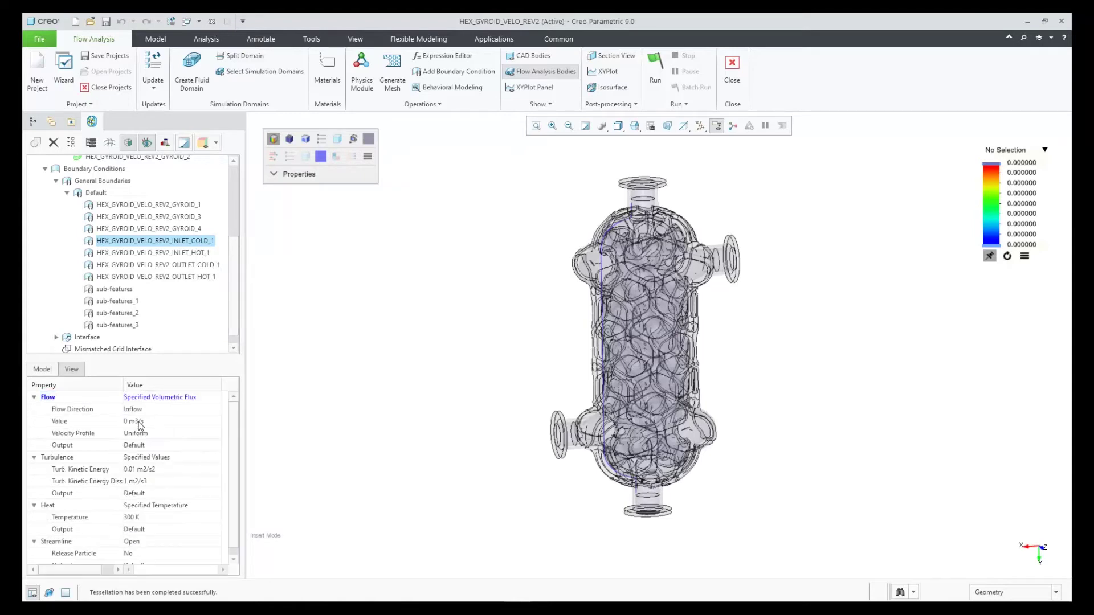
click(135, 423)
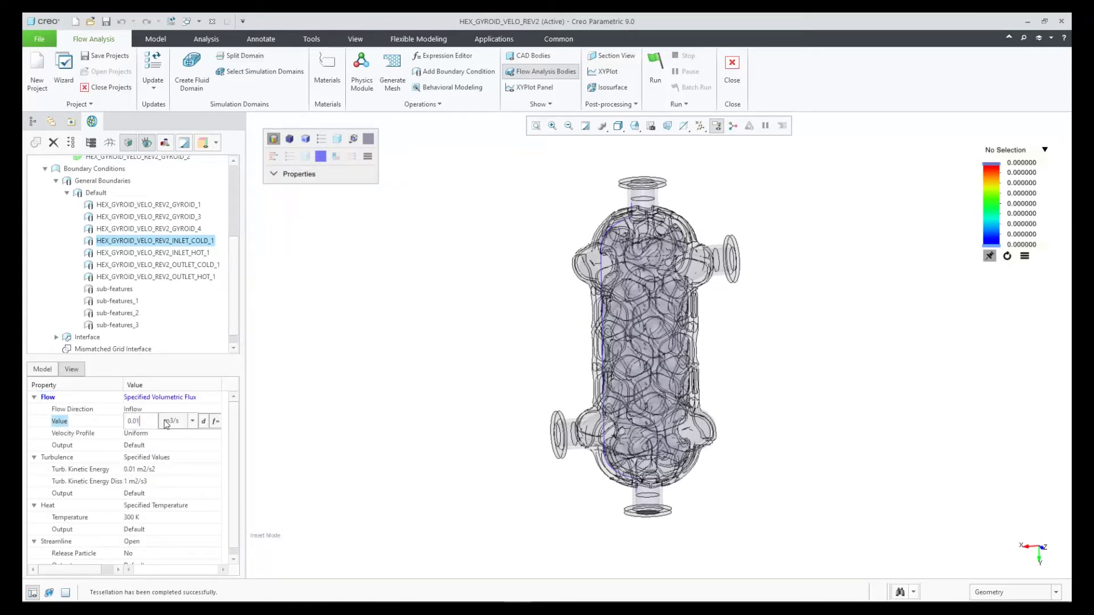
Make INLET_HOT_1 a 0.01 m3/s Specified Volumetric Flux inflow at 350 K.
click(187, 254)
click(150, 397)
click(150, 398)
click(170, 436)
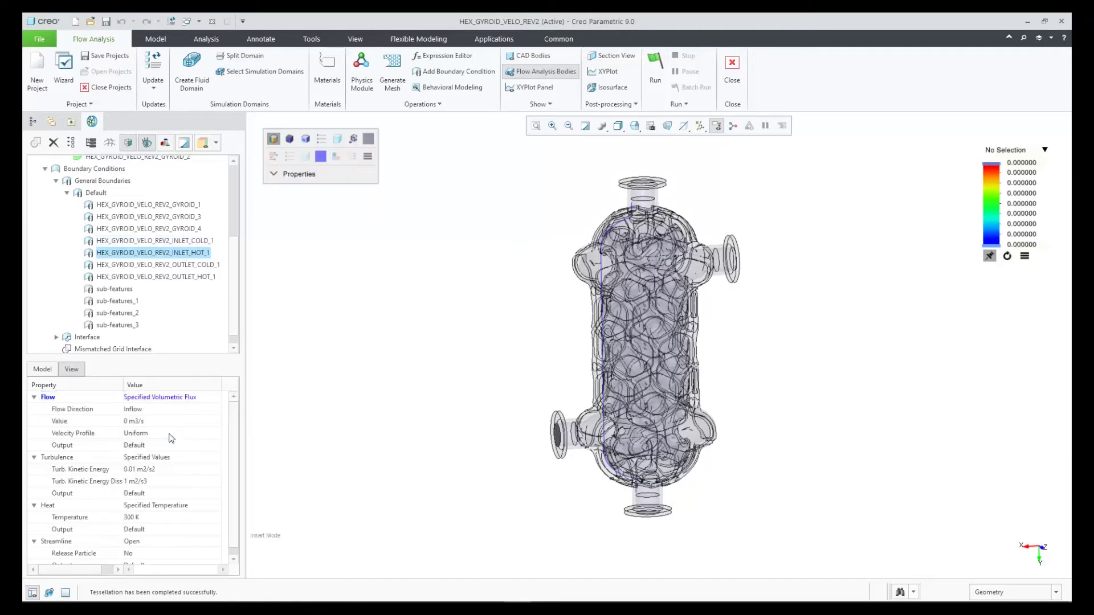
click(155, 421)
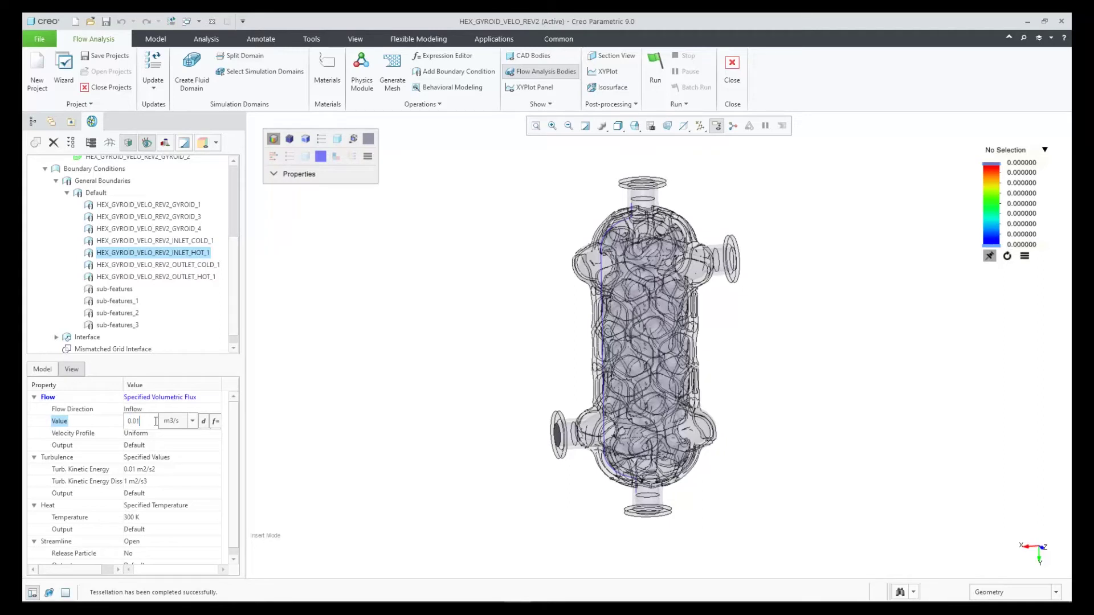
click(152, 517)
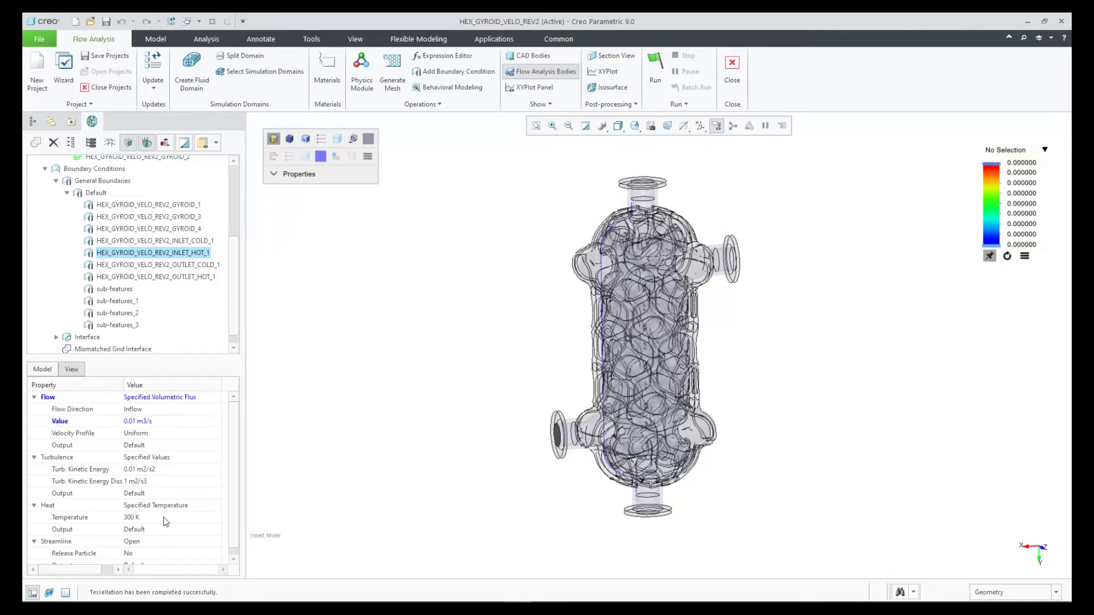
click(152, 517)
click(169, 518)
click(171, 520)
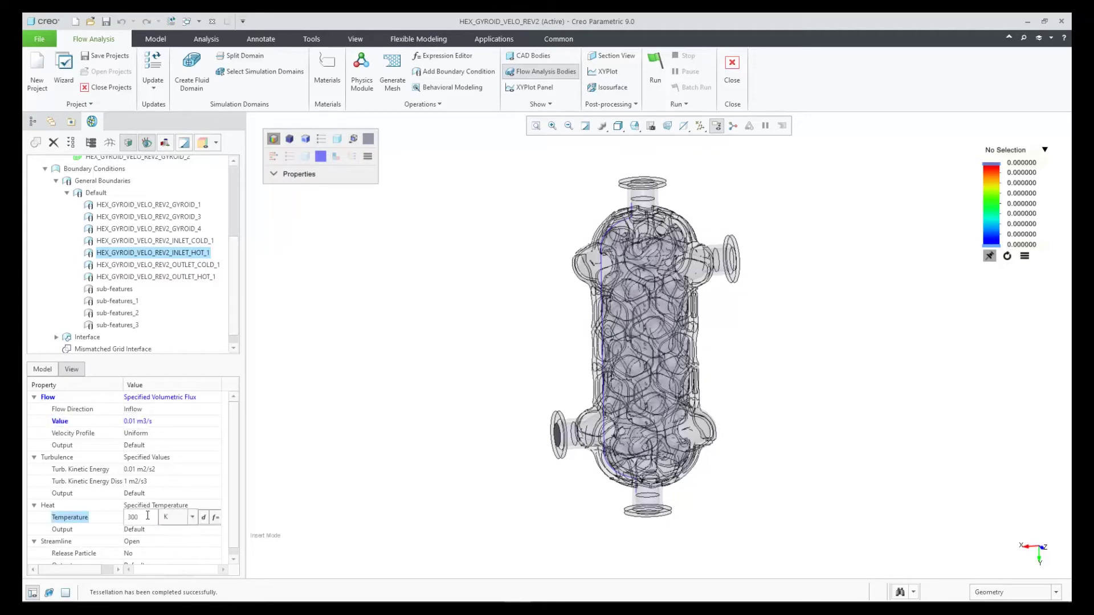
double_click(147, 516)
text(350)
key(Return)
click(213, 264)
ctrl+click(204, 277)
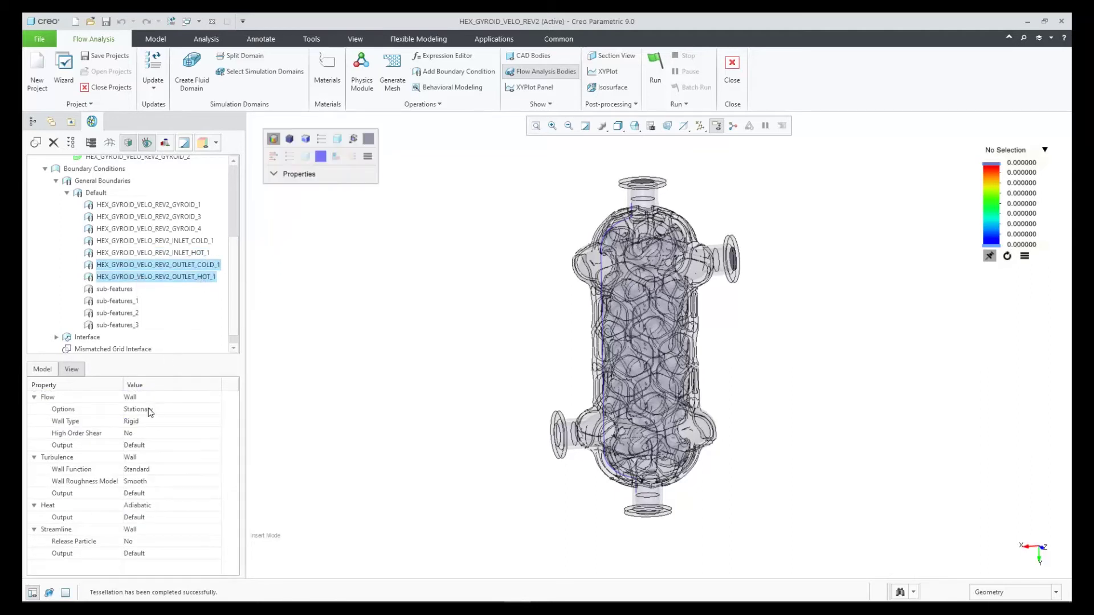
Make both outlets Specified Pressure Outlets at 101325 Pa.
click(162, 399)
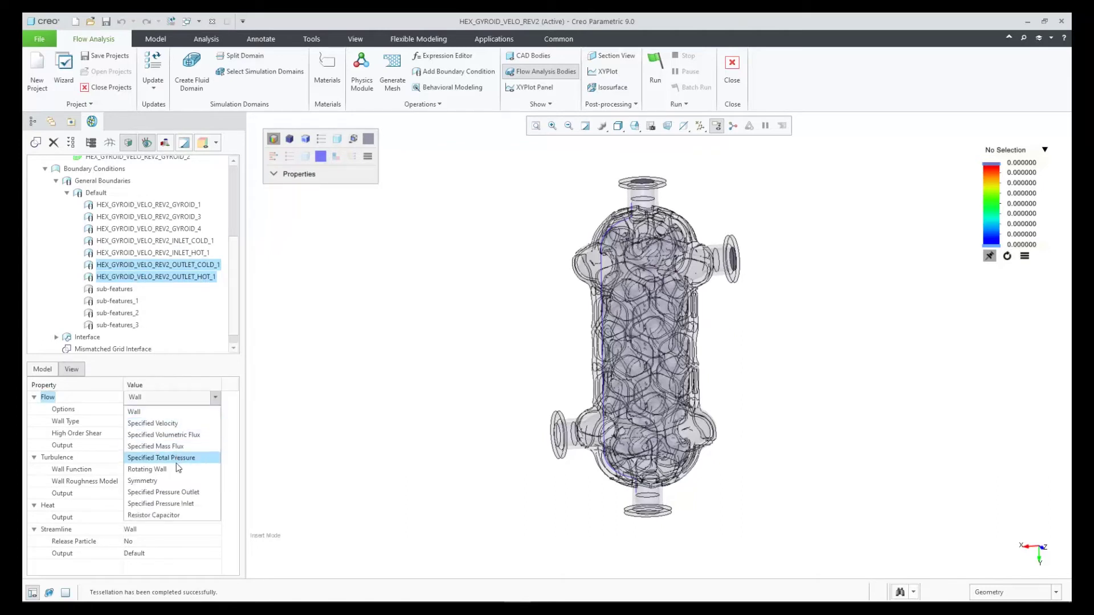
click(164, 492)
click(139, 409)
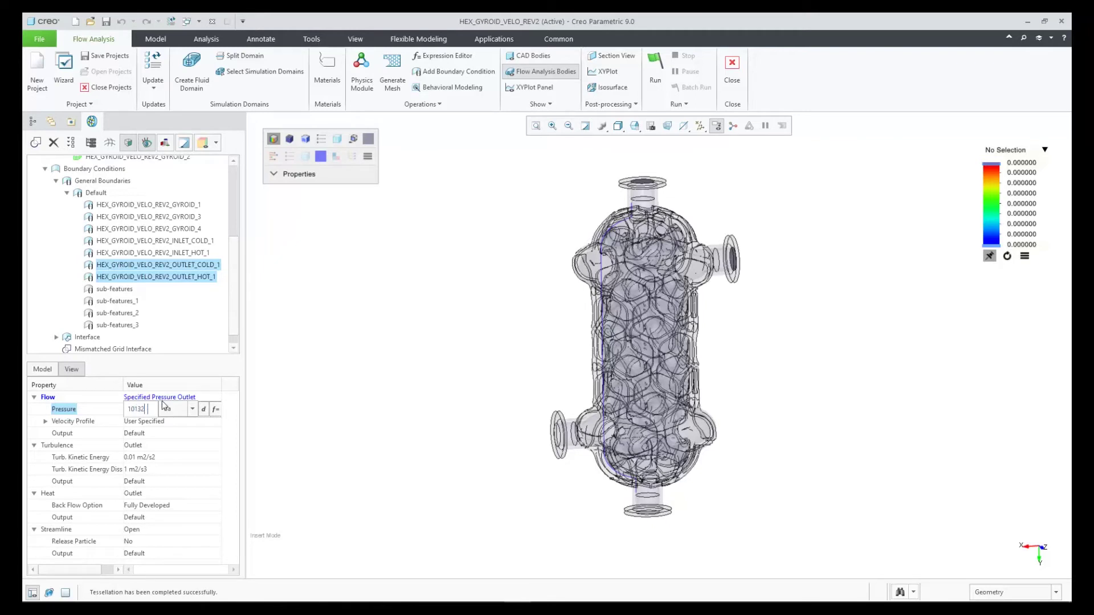
key(Return)
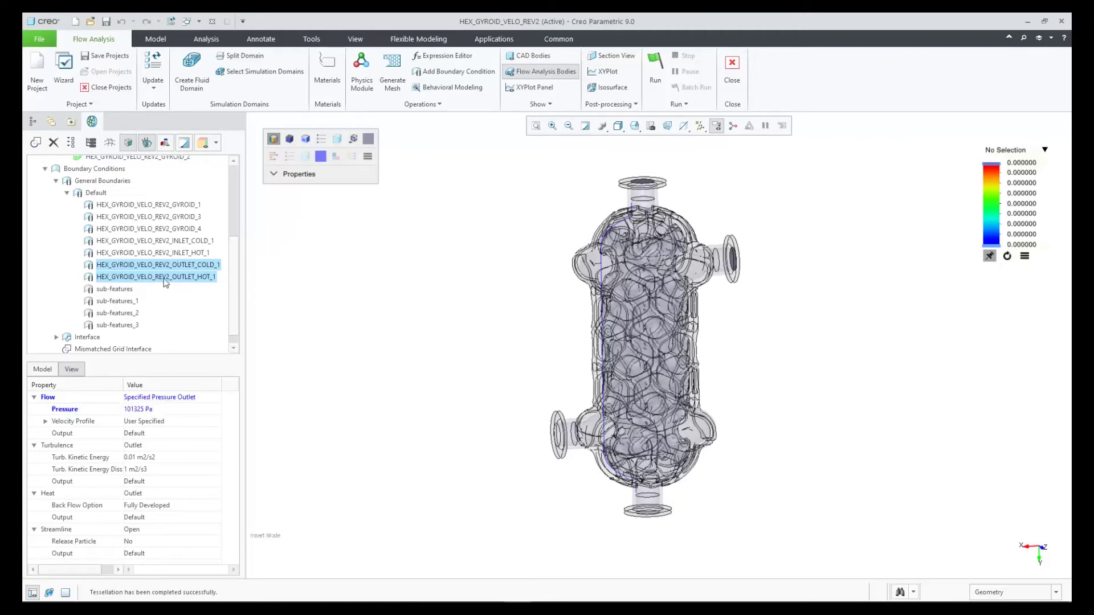
Turn on particle release at both inlets with 50 particles each.
click(178, 242)
shift+click(179, 253)
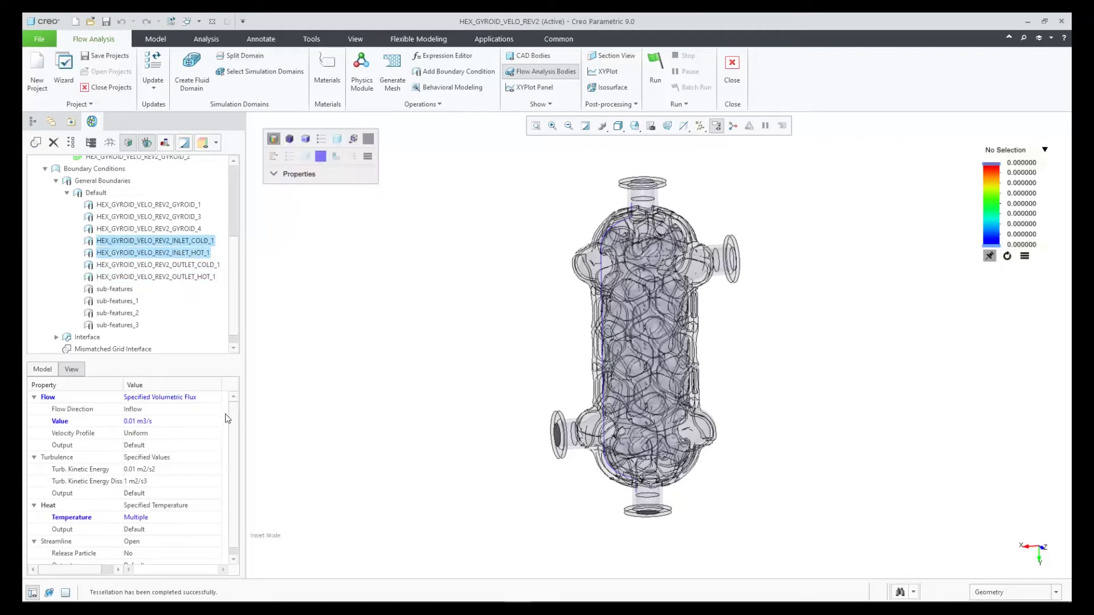
scroll(223, 450, down, 1)
click(151, 548)
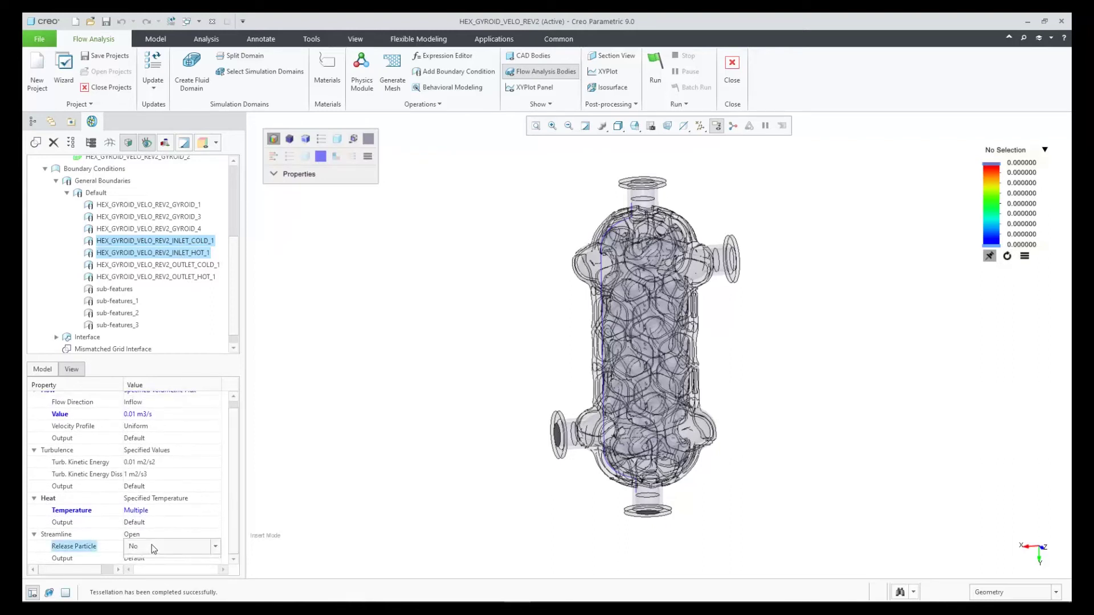
click(150, 548)
click(150, 569)
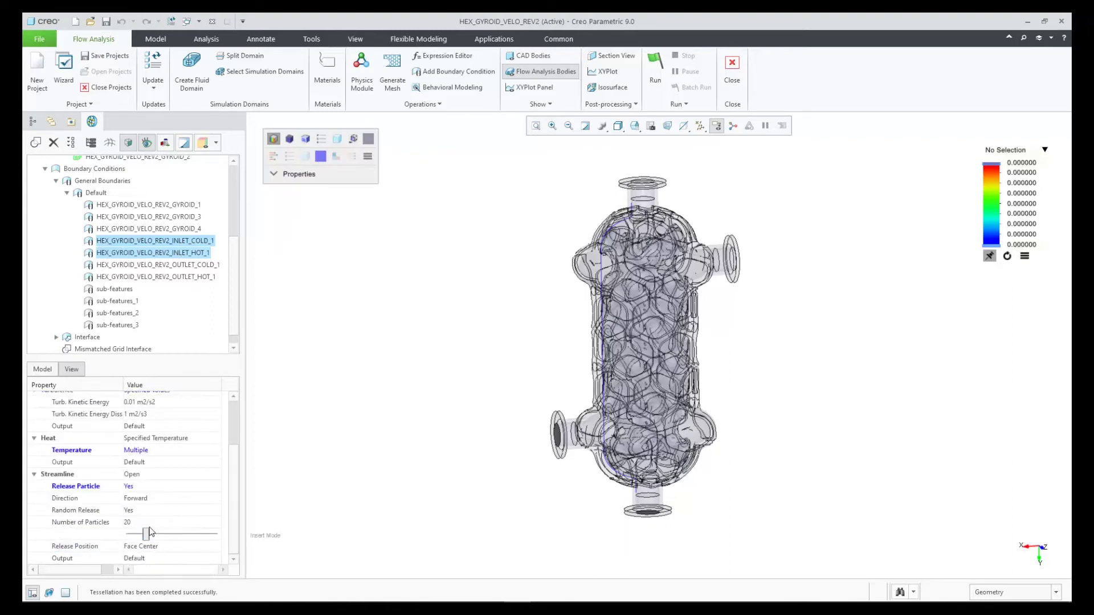
click(147, 522)
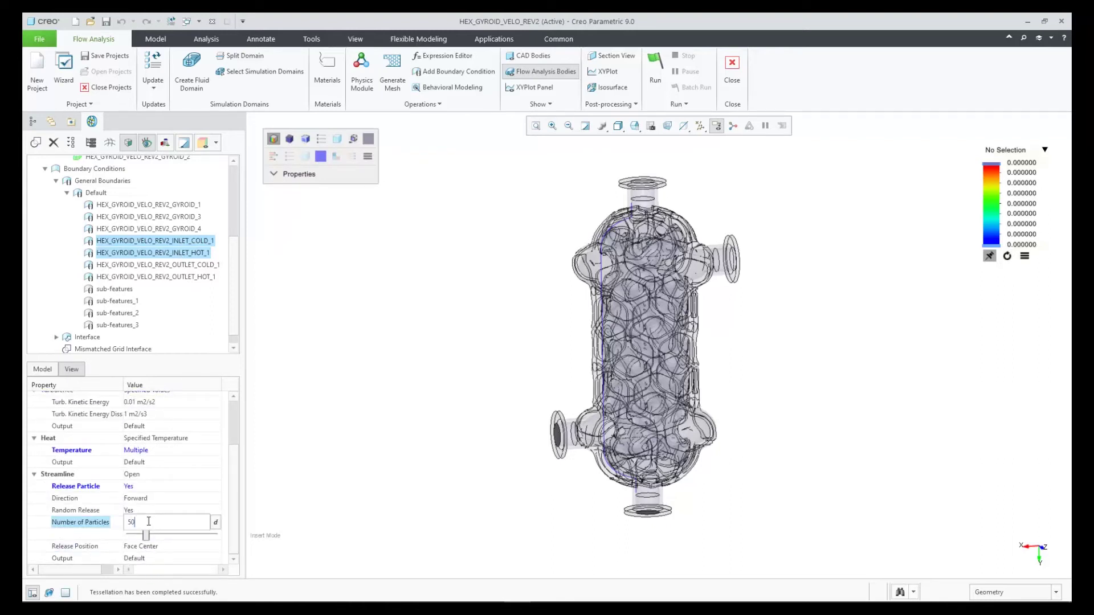
key(Return)
click(293, 462)
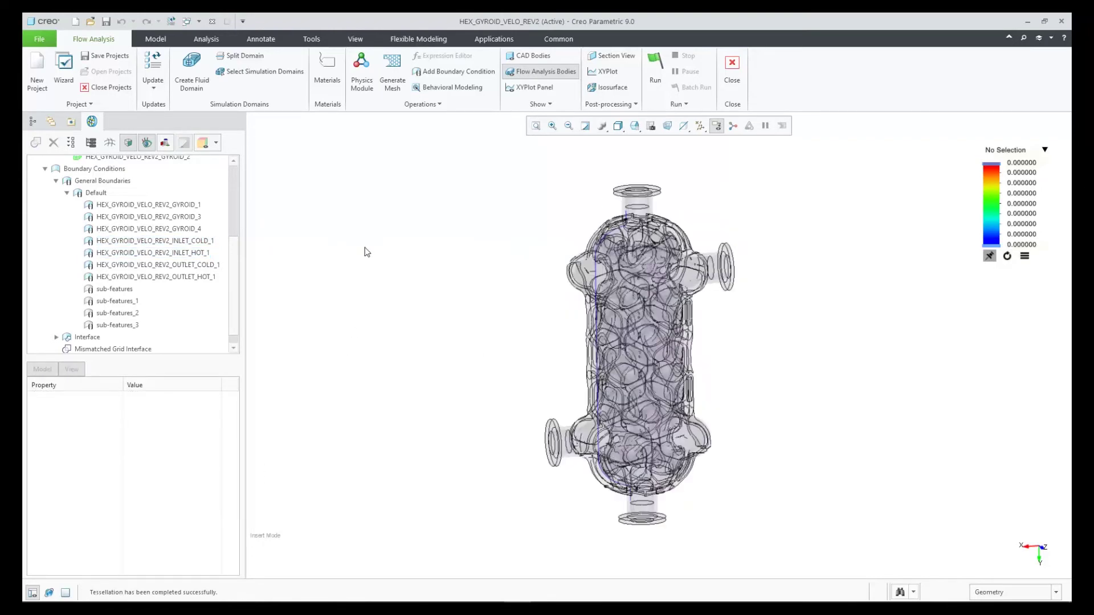
Run the flow simulation so the model colours by temperature on a 300–350 K scale.
click(660, 69)
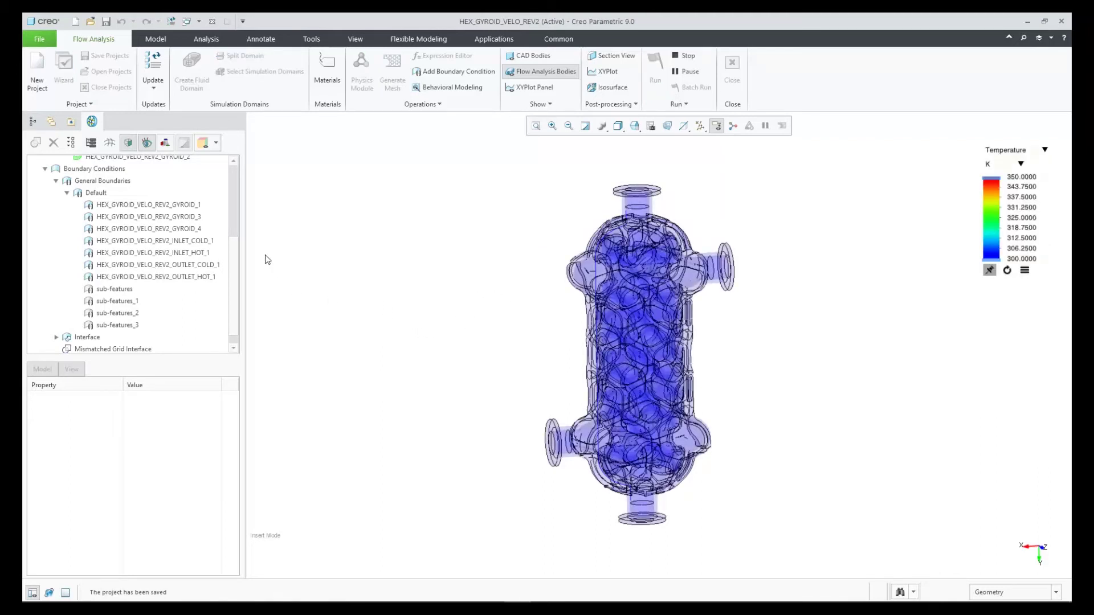
Create an XY plot of [Heat] Temperature for OUTLET_COLD_1 and OUTLET_HOT_1.
click(186, 265)
ctrl+click(188, 278)
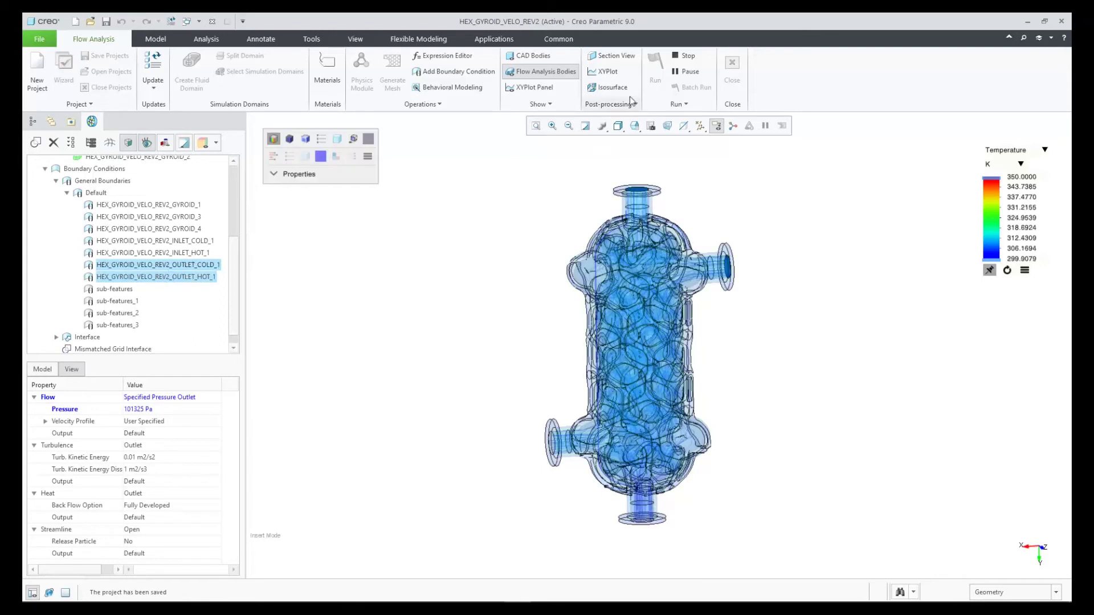
click(607, 71)
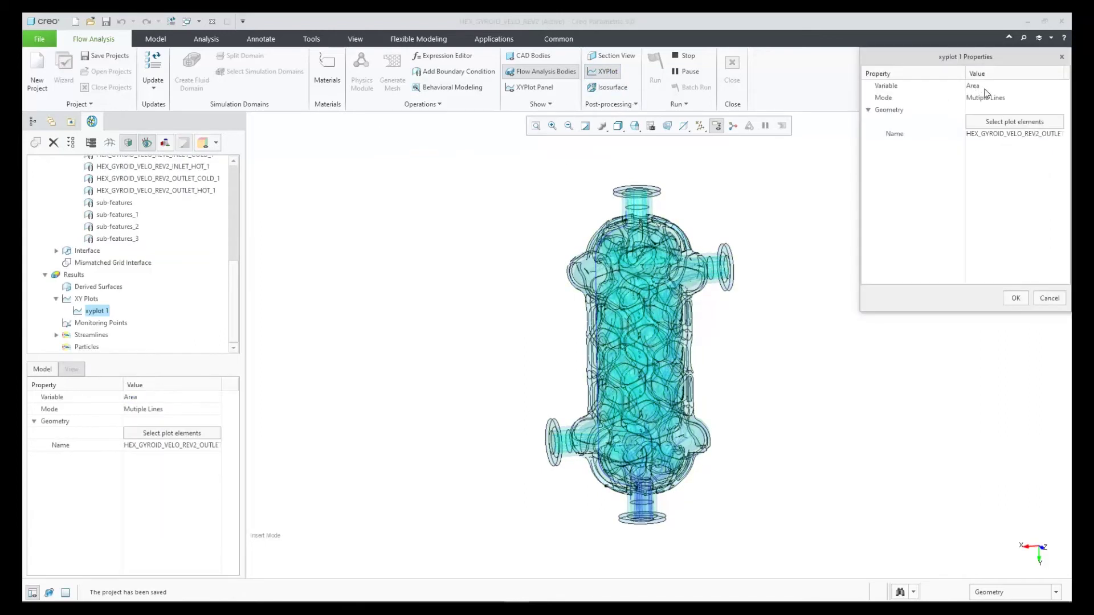
click(987, 86)
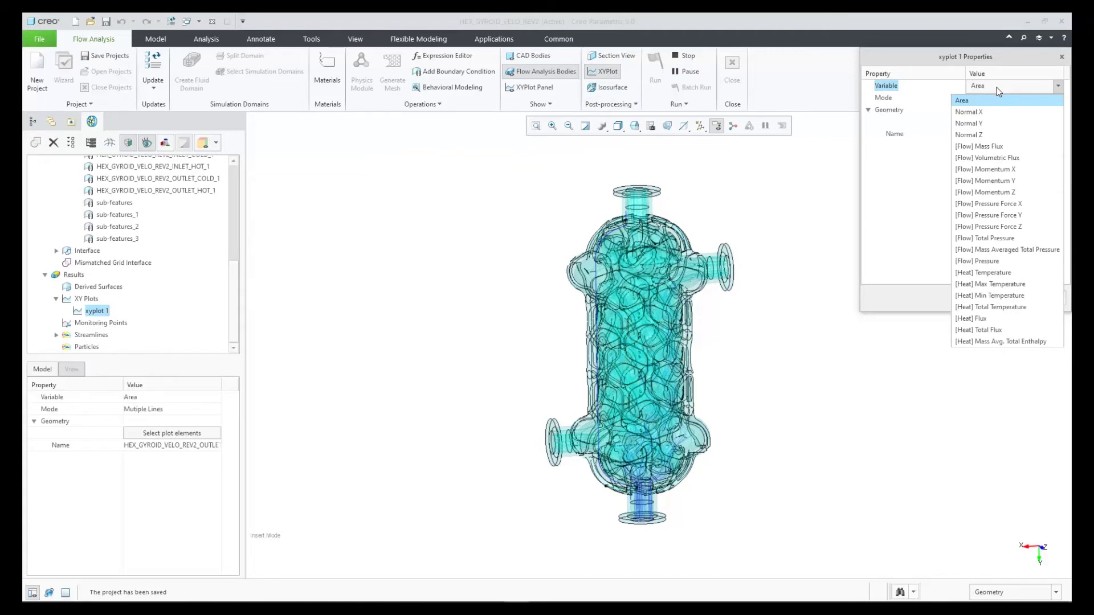
click(988, 272)
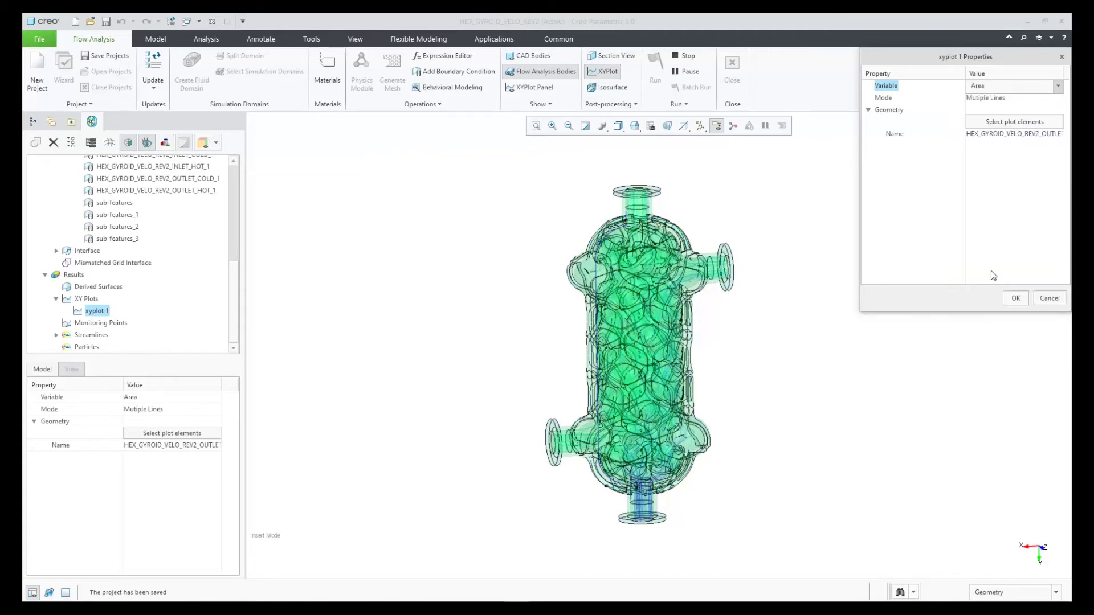
click(1017, 299)
Display xyplot 1 in the XYPlot Panel, positioned beside the model.
click(530, 87)
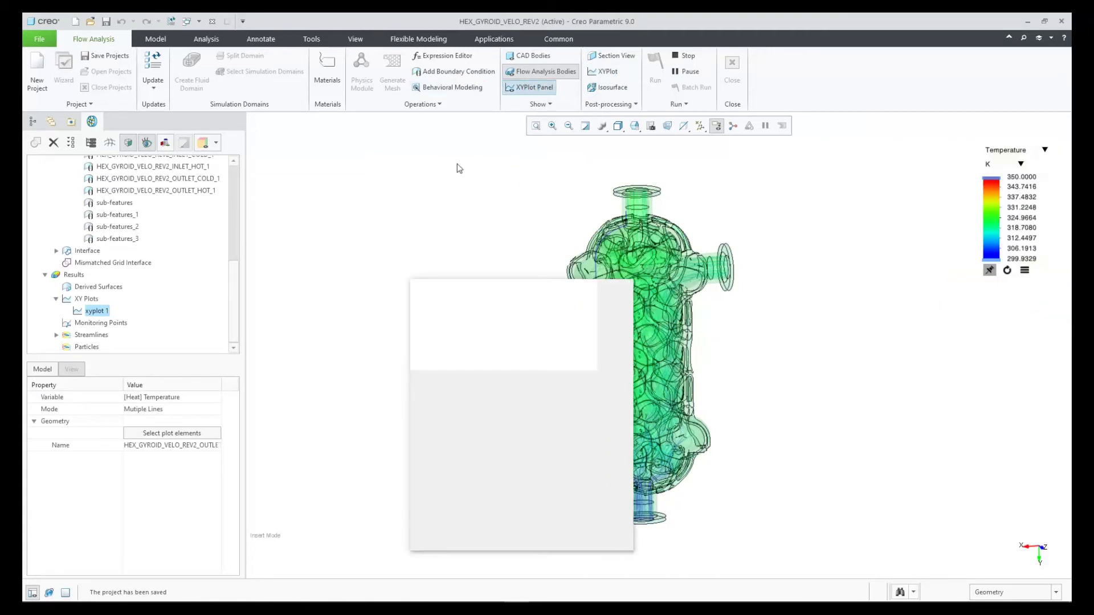
drag(484, 288, 304, 196)
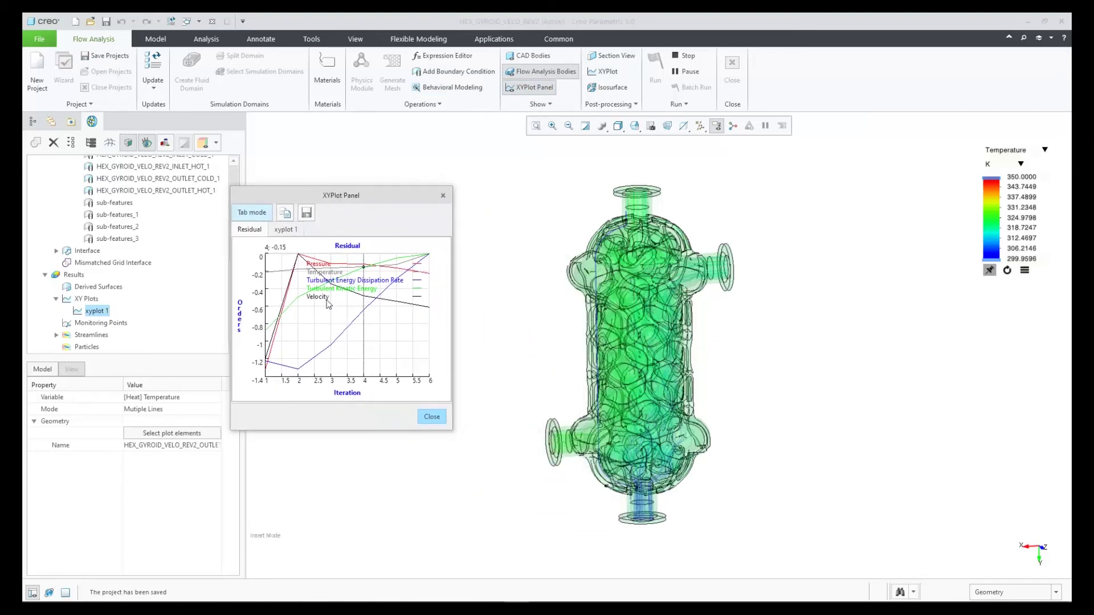
click(288, 229)
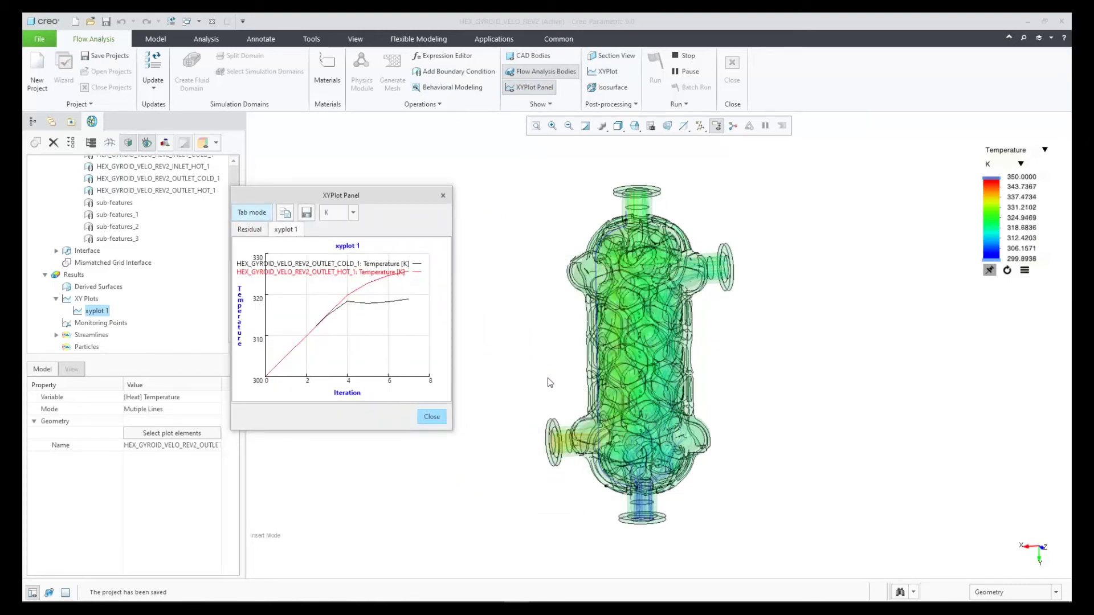
drag(409, 200, 439, 196)
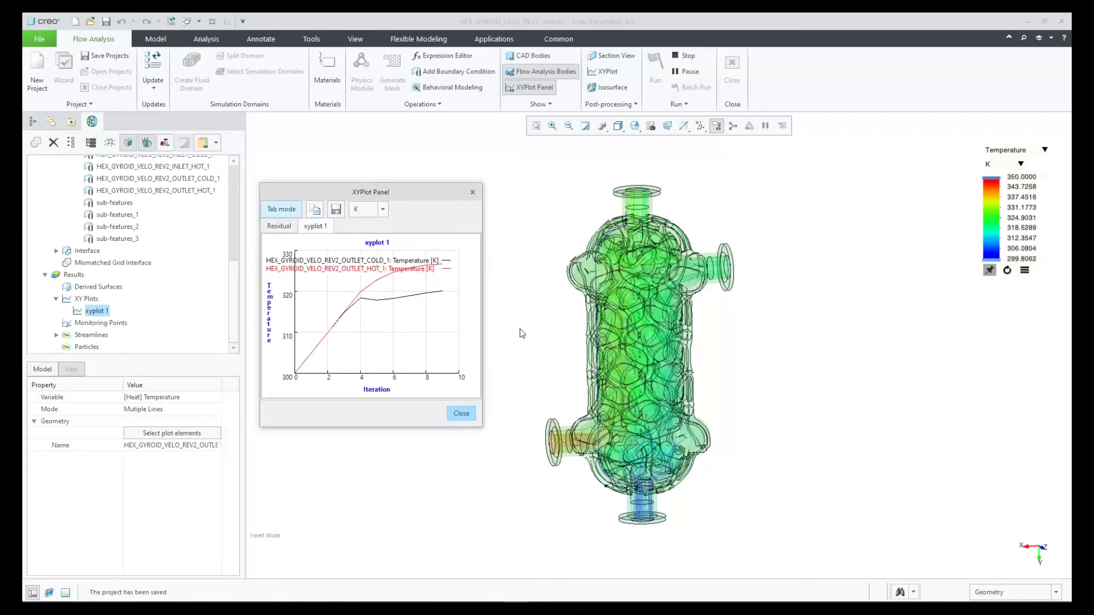
Activate section XSEC0003 from the Model Tree, then return to the Flow Analysis tree.
click(147, 143)
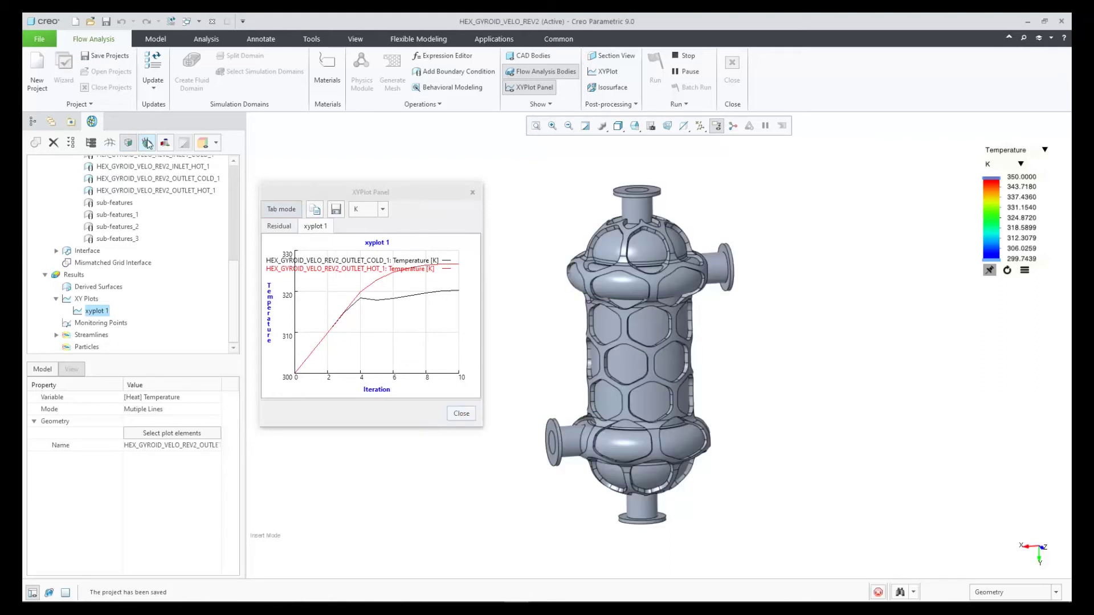
click(34, 121)
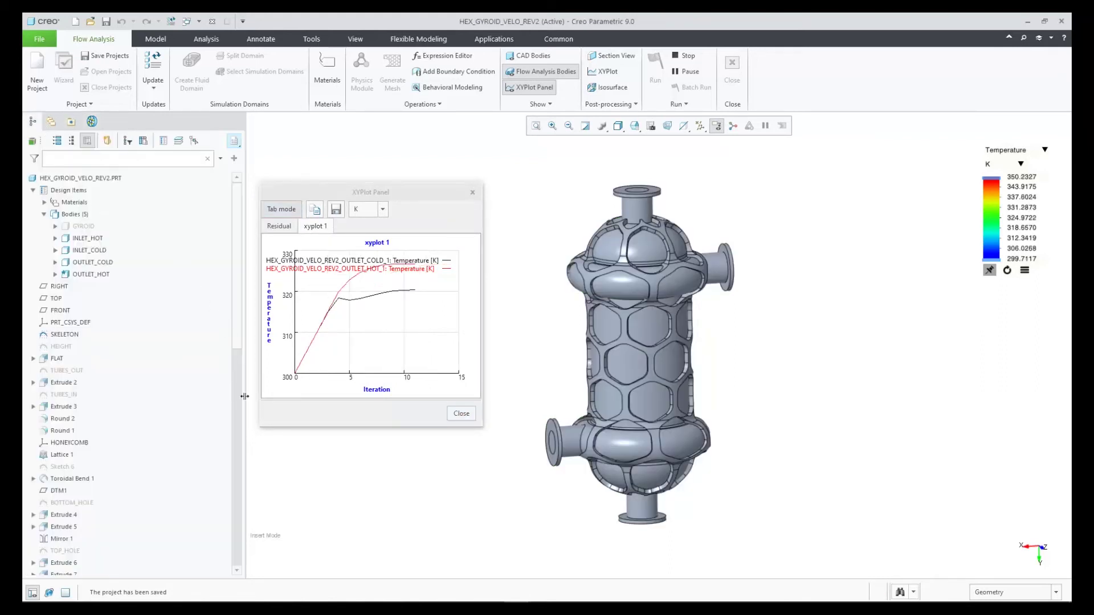
scroll(240, 391, down, 15)
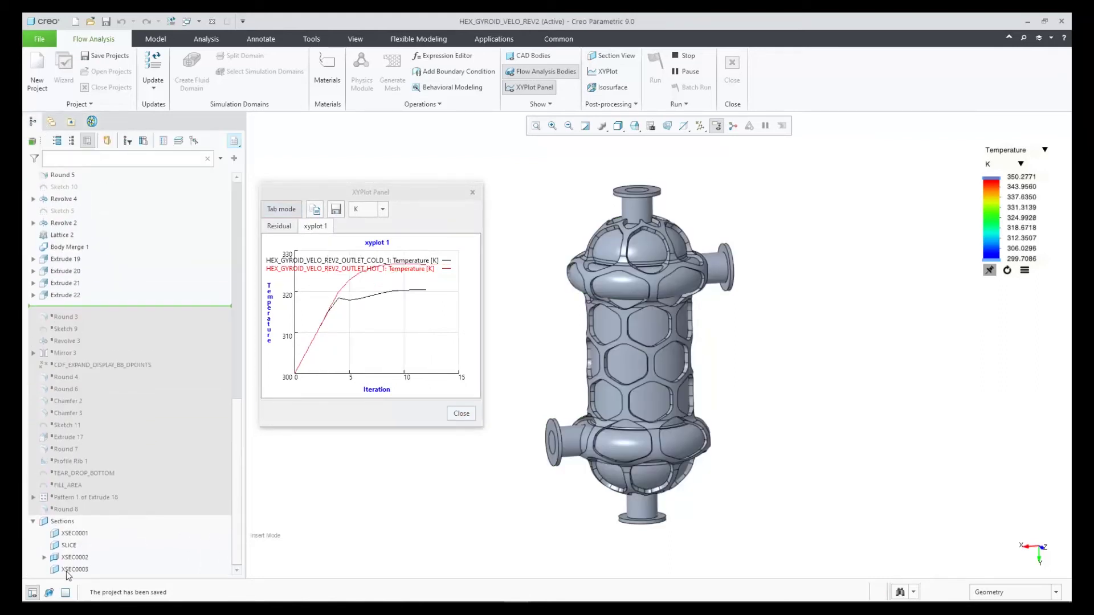
click(67, 571)
click(75, 501)
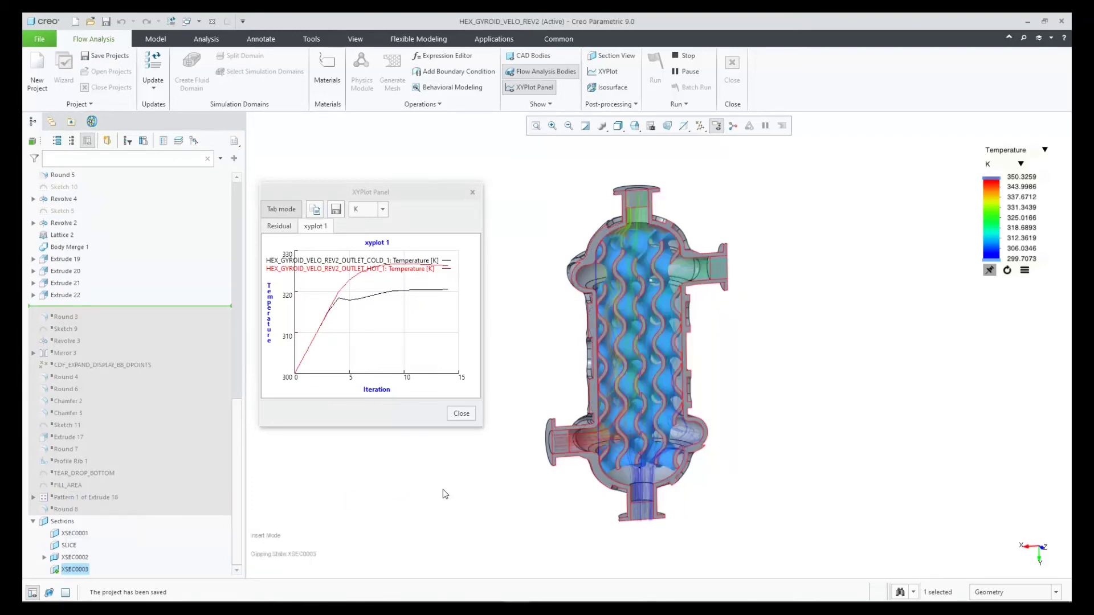
click(443, 490)
scroll(487, 457, up, 2)
middle_drag(550, 393, 552, 393)
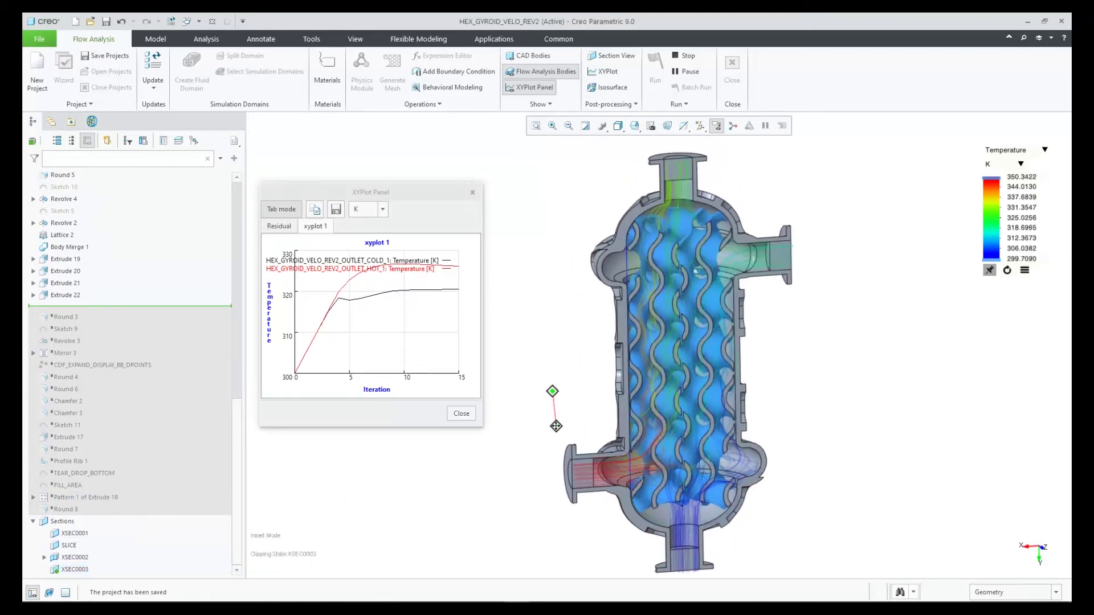
click(91, 122)
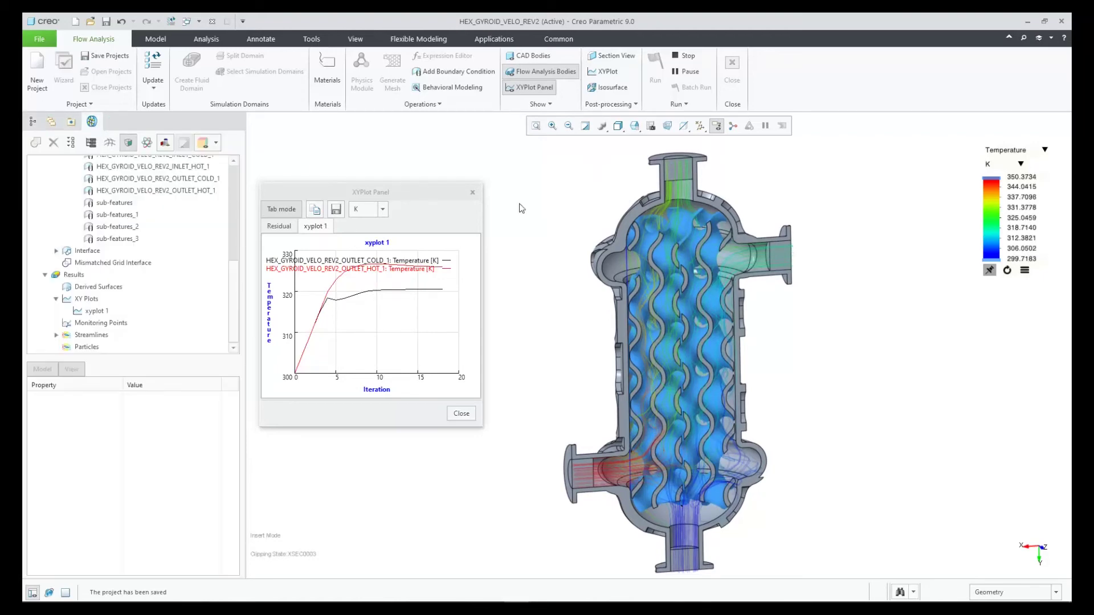
Show the streamlines with animation time size 0.01 and the temperature legend in °C.
click(55, 335)
click(101, 346)
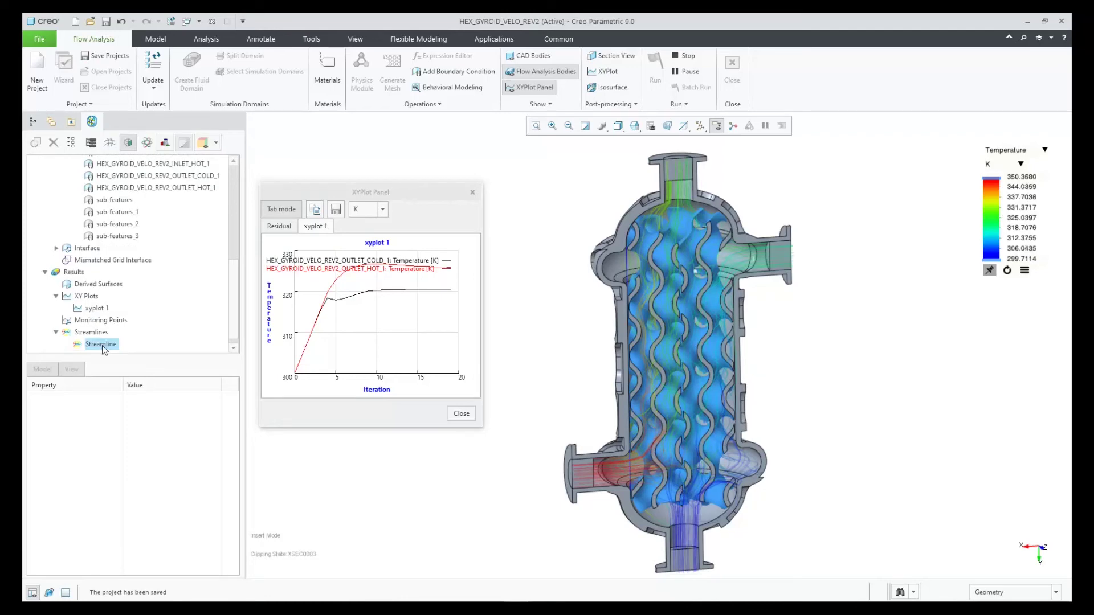
click(138, 420)
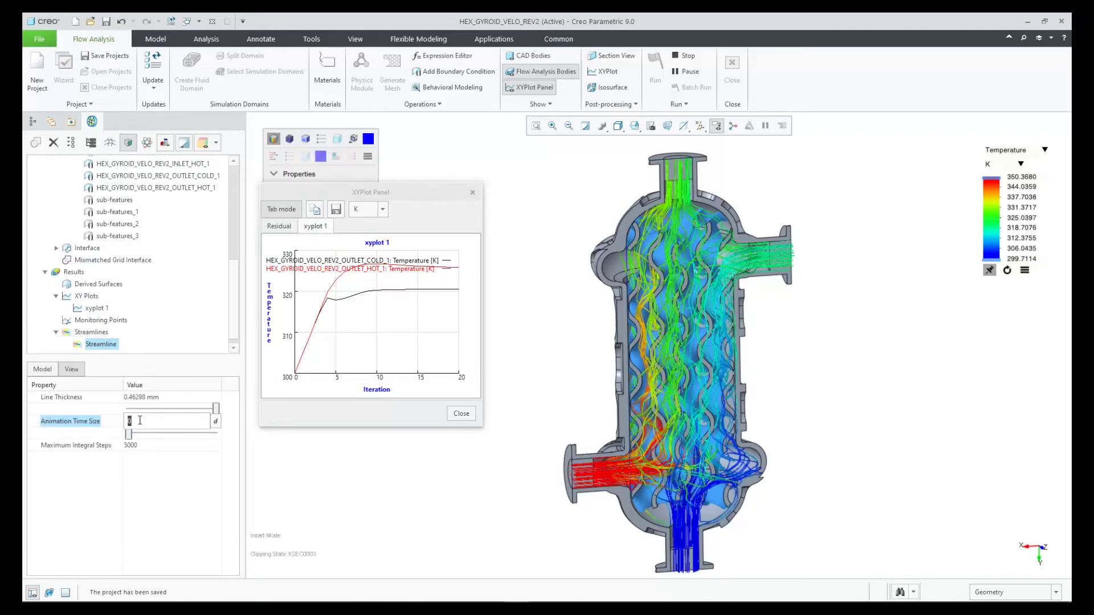
text(.01)
key(Return)
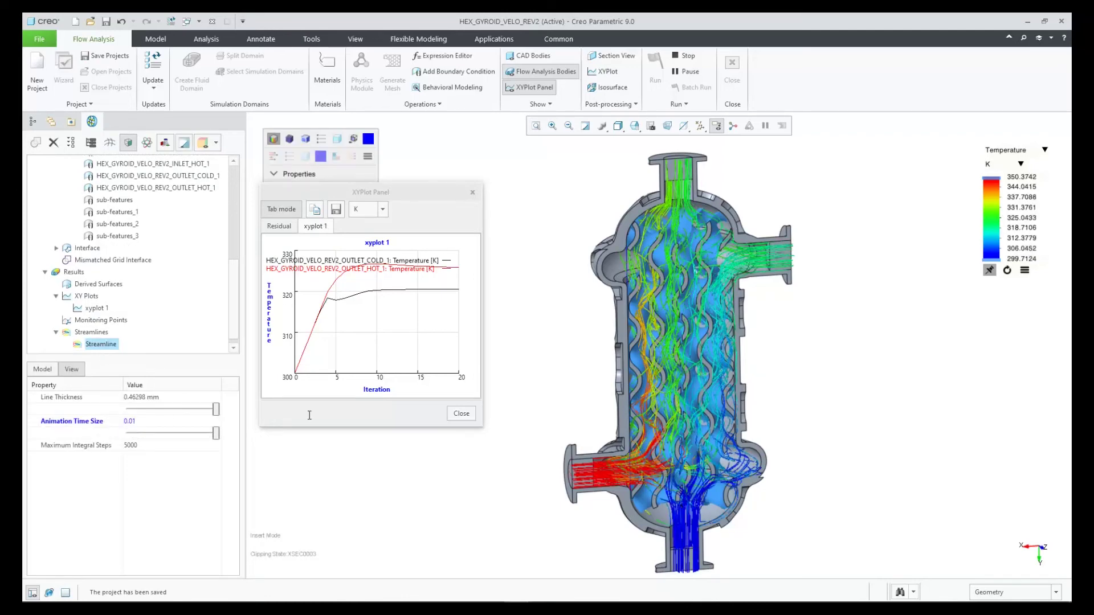
click(1020, 163)
click(1005, 201)
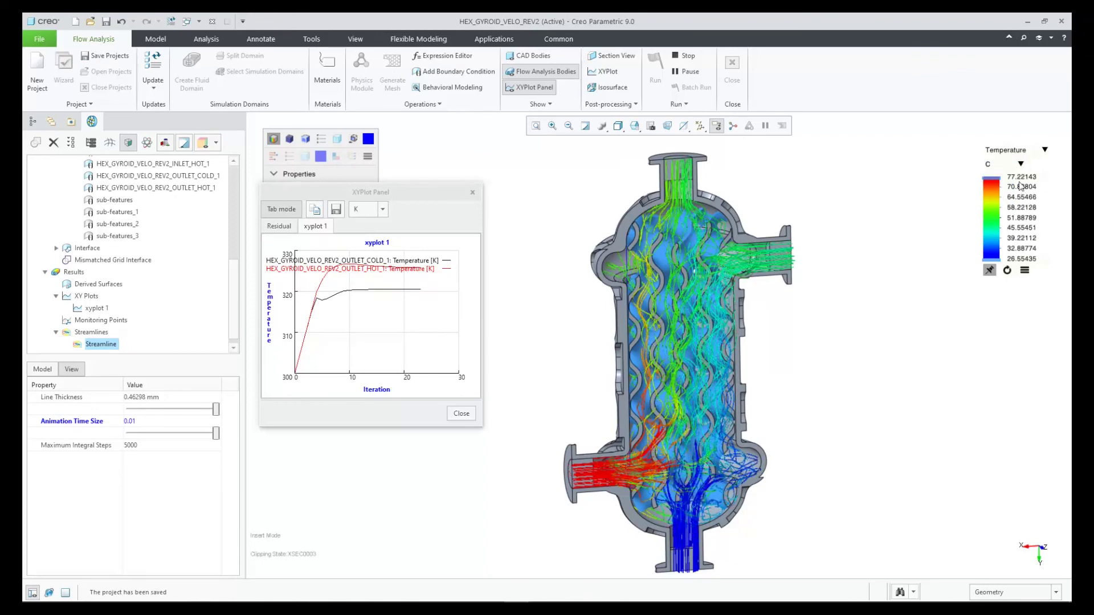
Create a Plane Z section view result named Section 01.
click(612, 56)
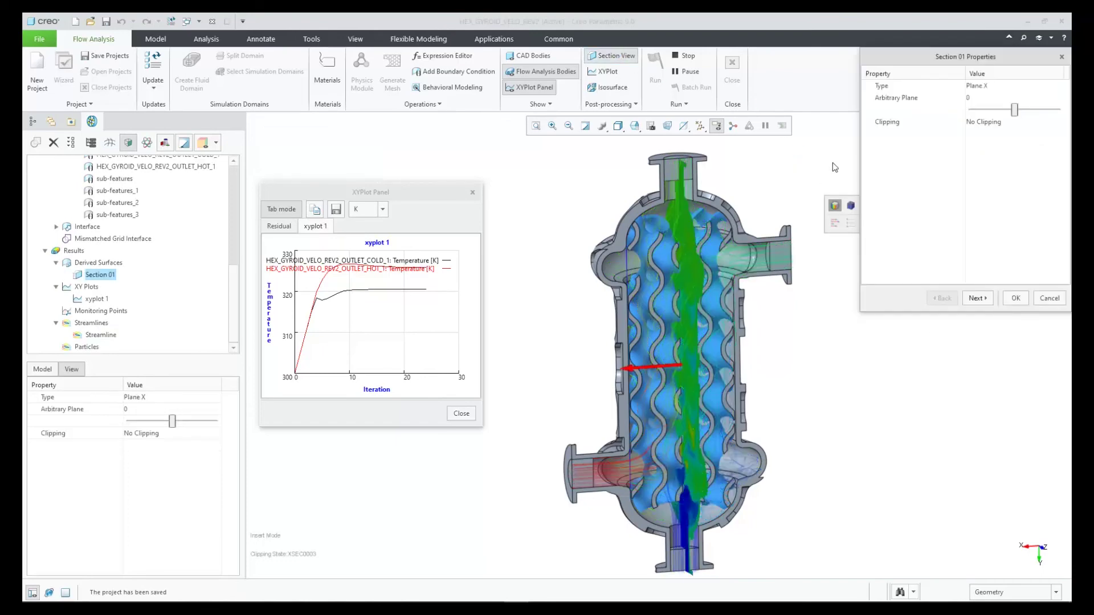
click(982, 90)
click(984, 90)
click(990, 122)
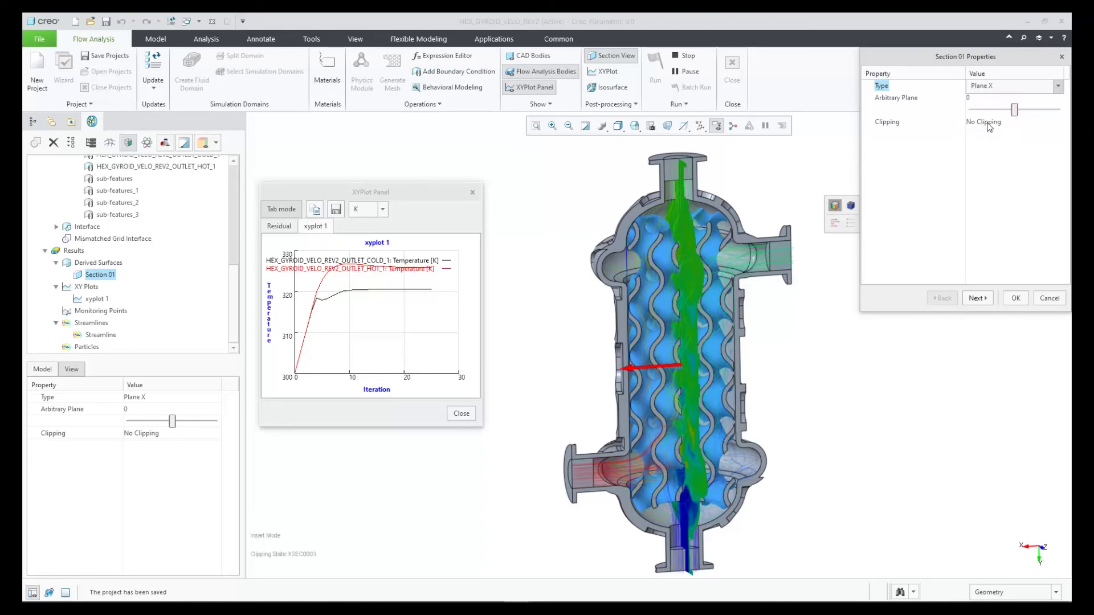
click(976, 298)
click(1013, 298)
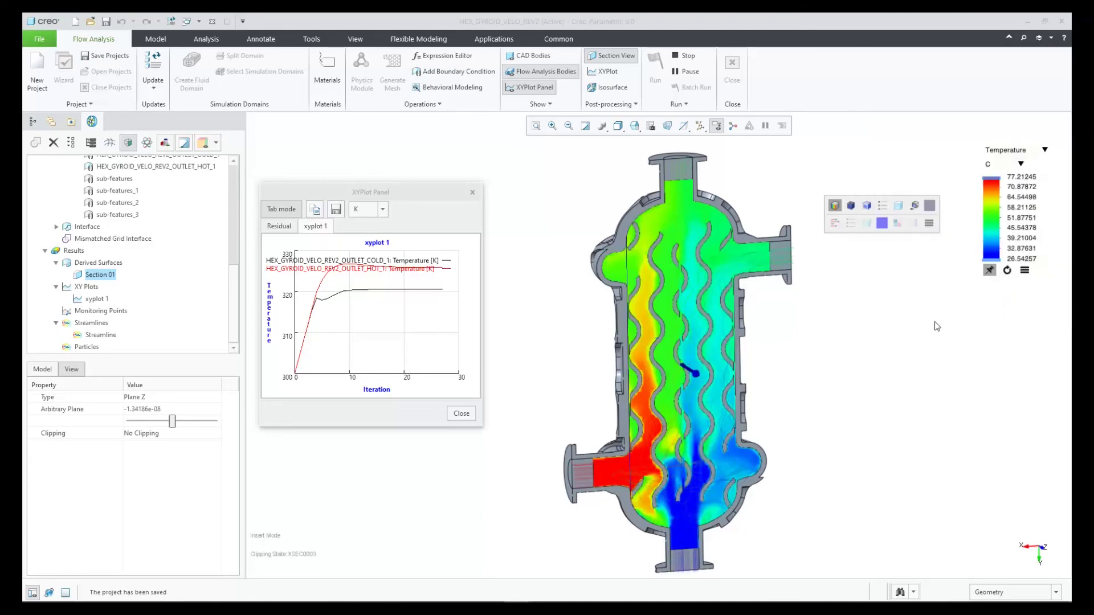
click(884, 340)
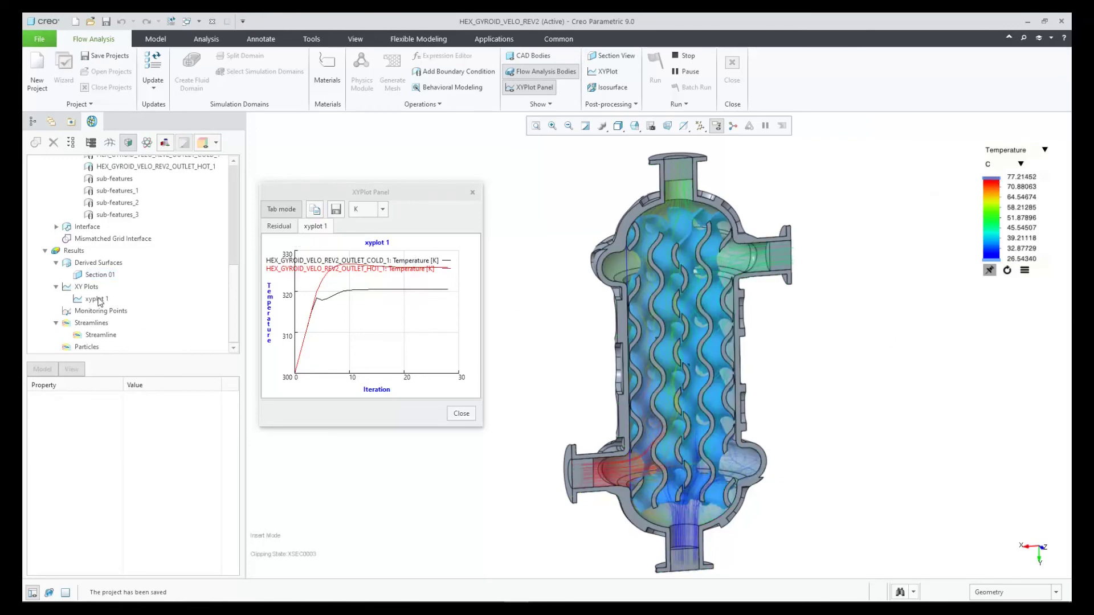
Display the Section 01 temperature contour with the colour range narrowed to about 36–69 °C.
click(99, 275)
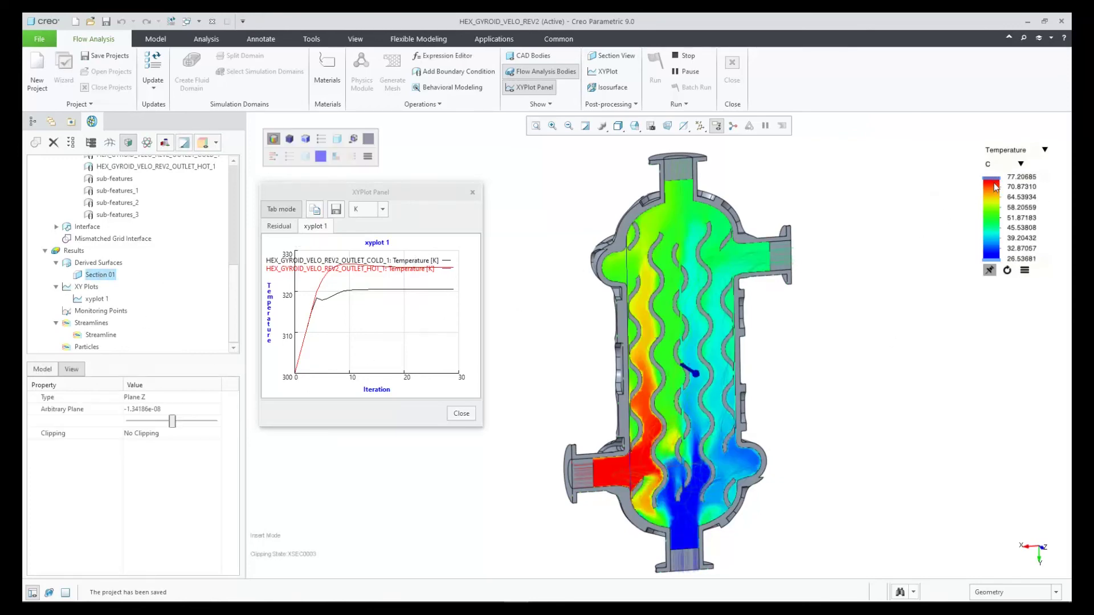
drag(992, 183, 993, 203)
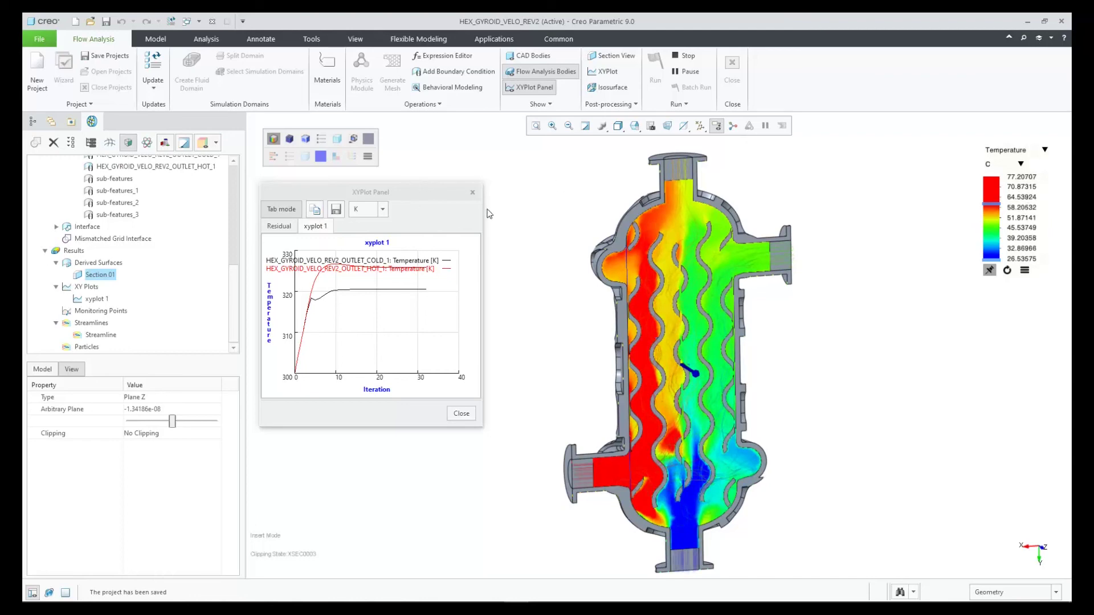
drag(991, 261, 994, 248)
Select Streamline and add Section 01 so both results display together.
click(101, 335)
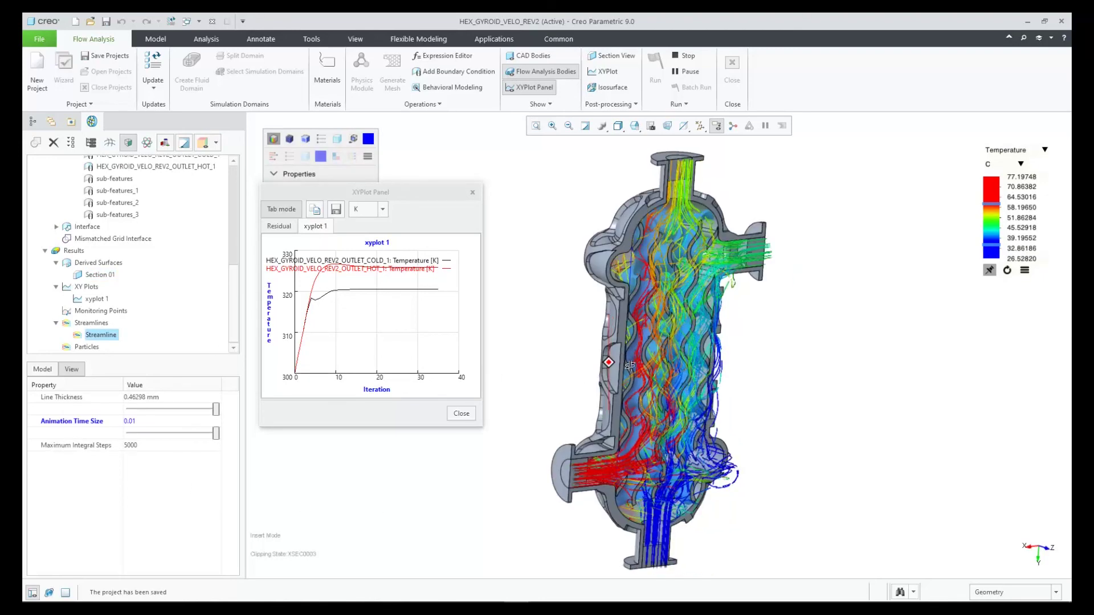
ctrl+click(100, 275)
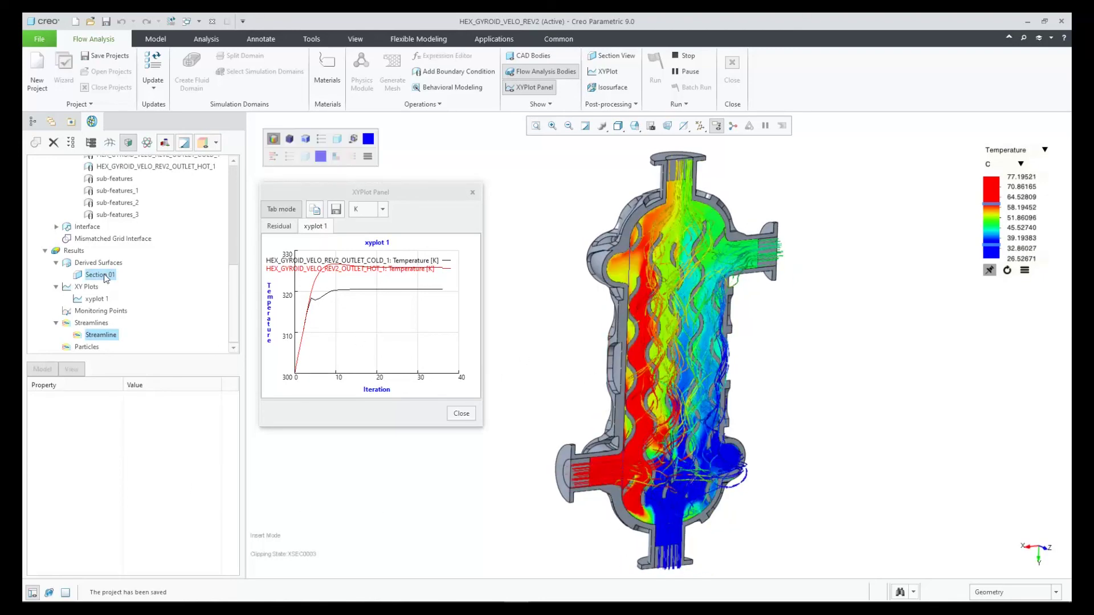